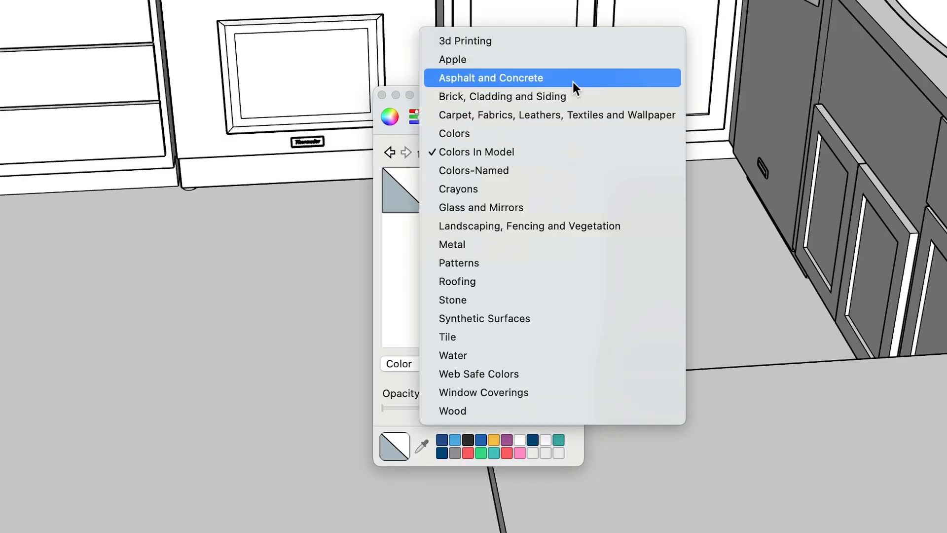
Paint the kitchen floor with a wood plank material from the Wood collection
click(572, 114)
scroll(532, 217, down, 5)
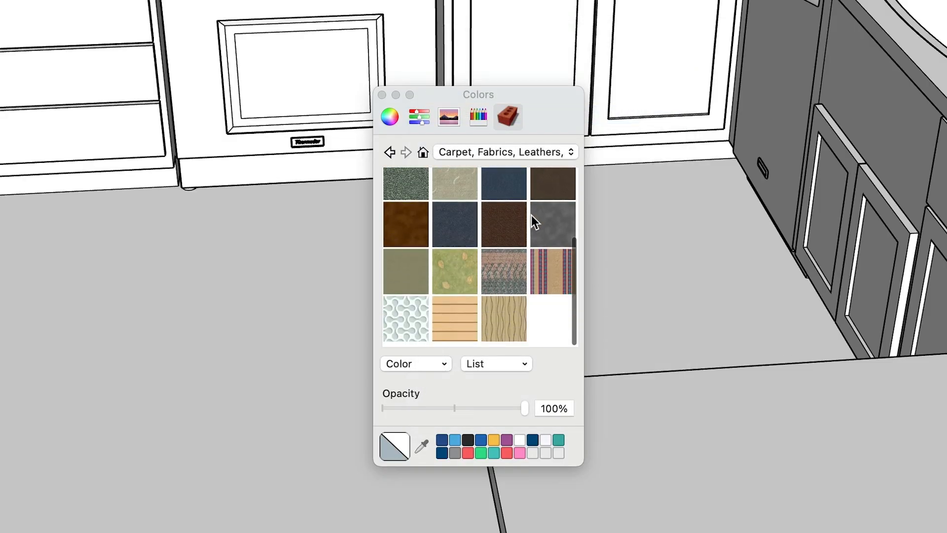
scroll(531, 217, up, 5)
click(511, 152)
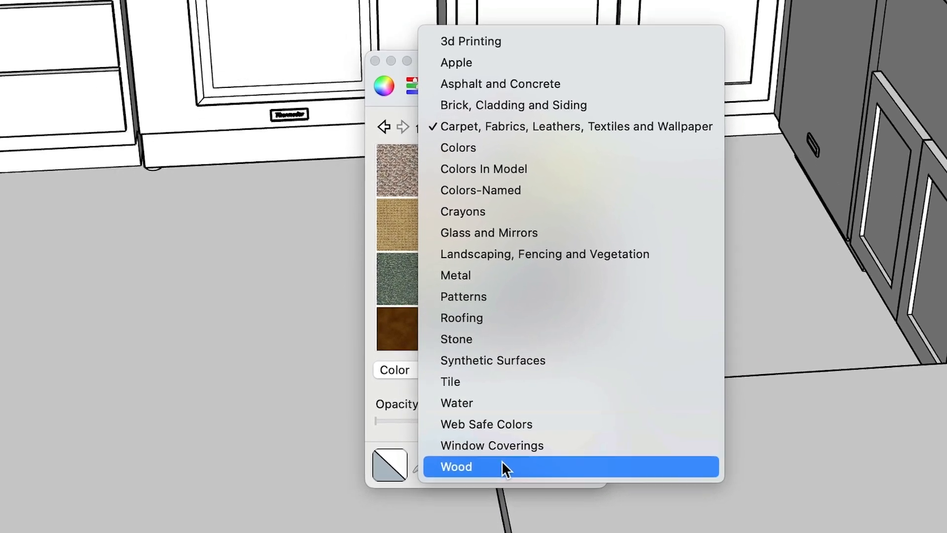
click(501, 455)
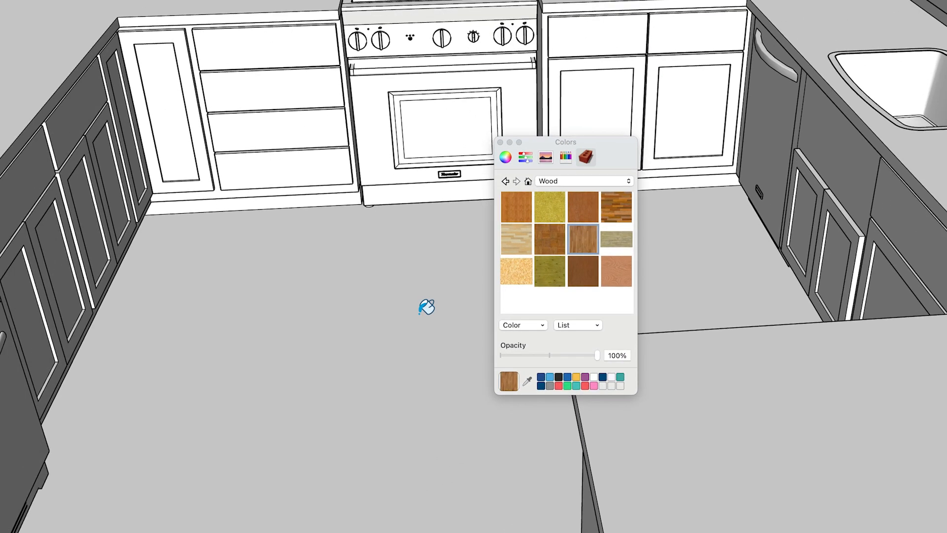
click(250, 338)
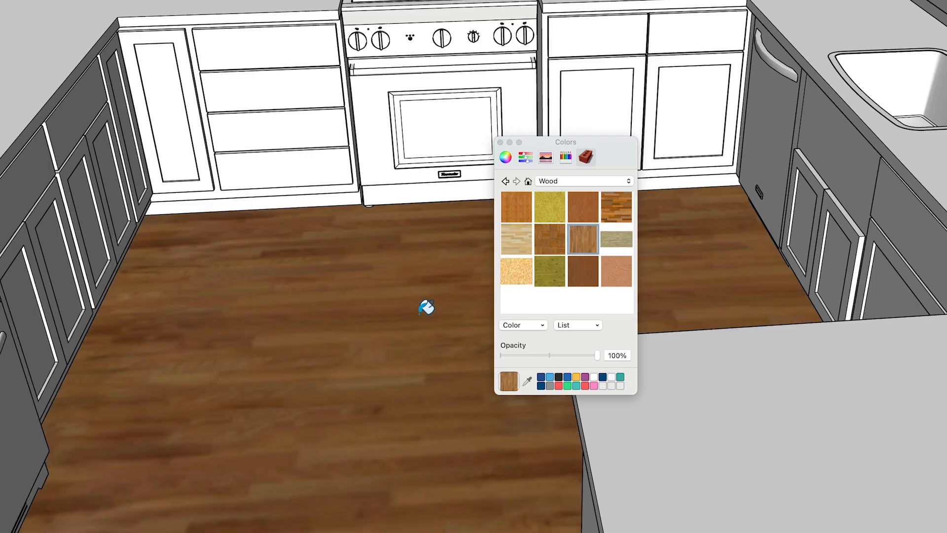
key(space)
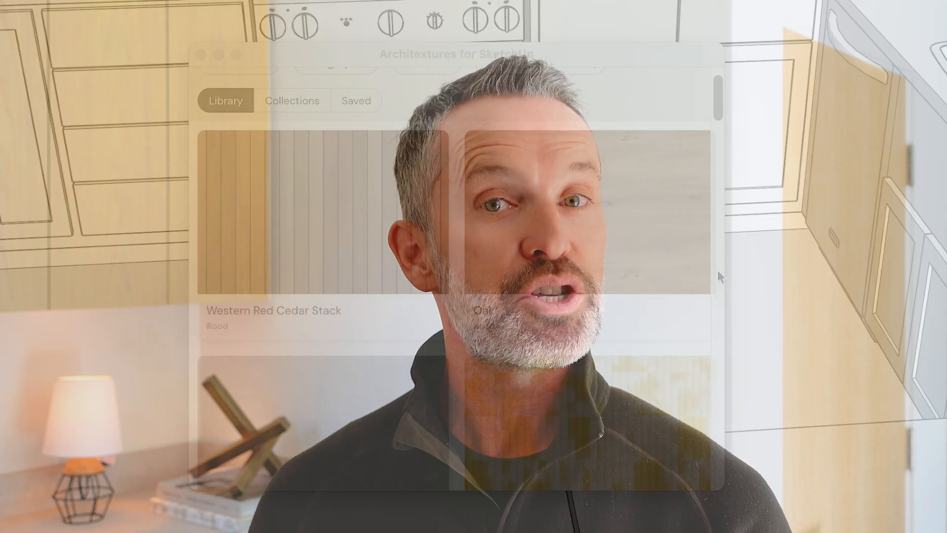
Browse the Architextures library and open the Oak Stretcher texture for editing
scroll(720, 270, down, 10)
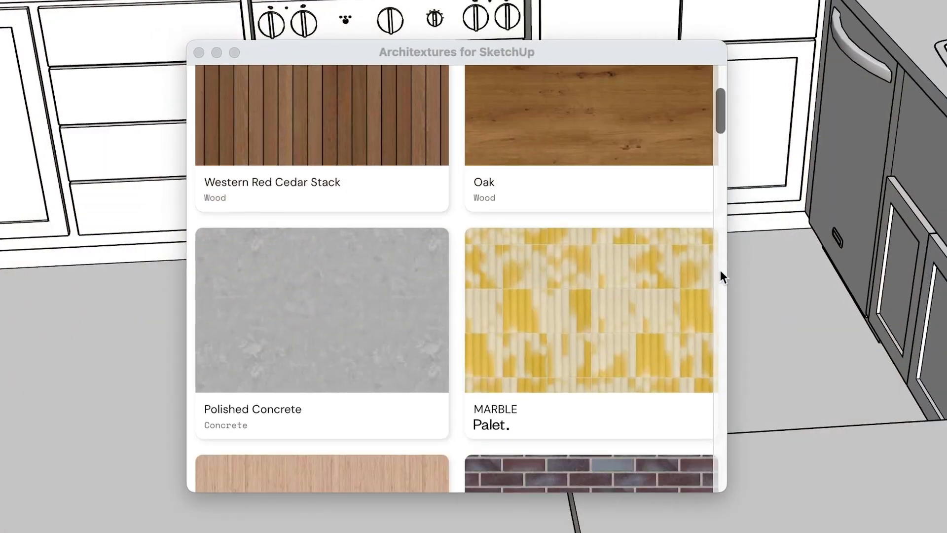
scroll(724, 271, down, 10)
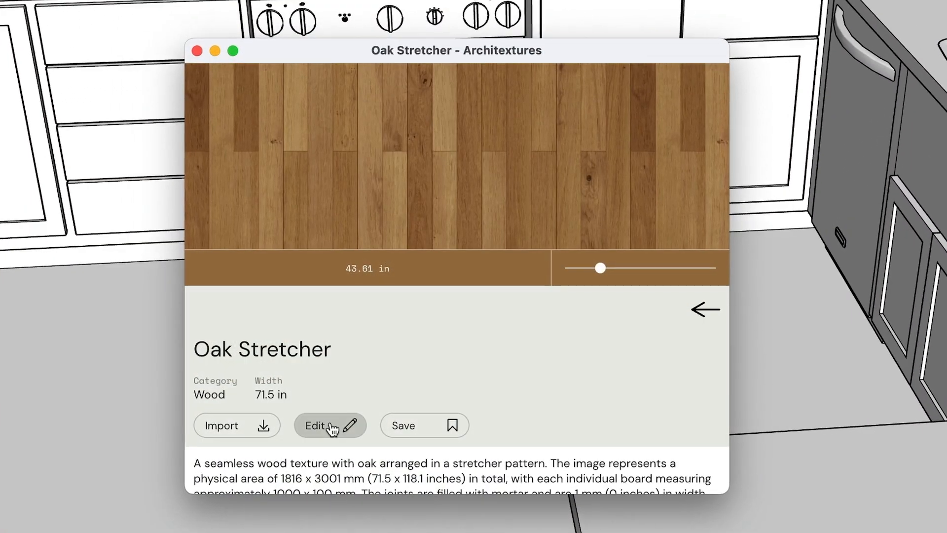
click(330, 424)
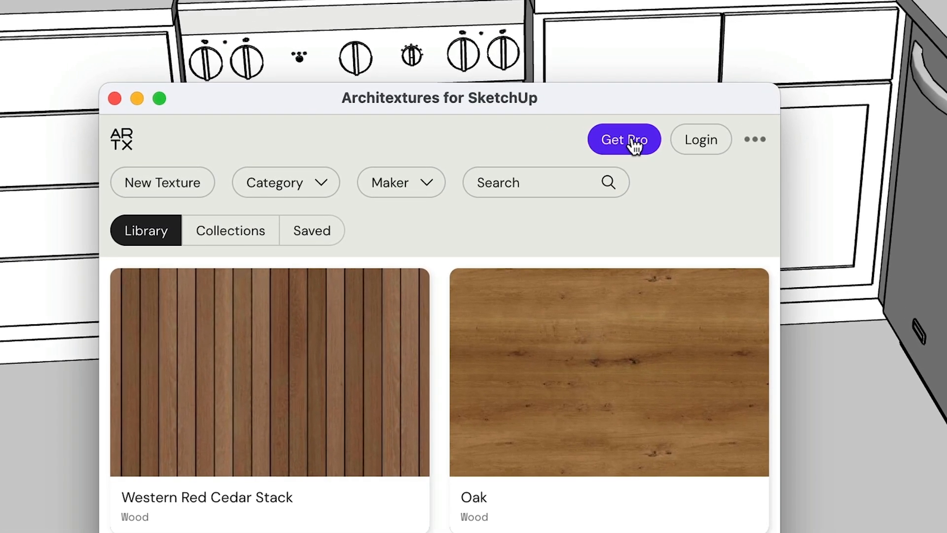
Open the Architextures Pro account page and review the features of the individual monthly plan
click(631, 131)
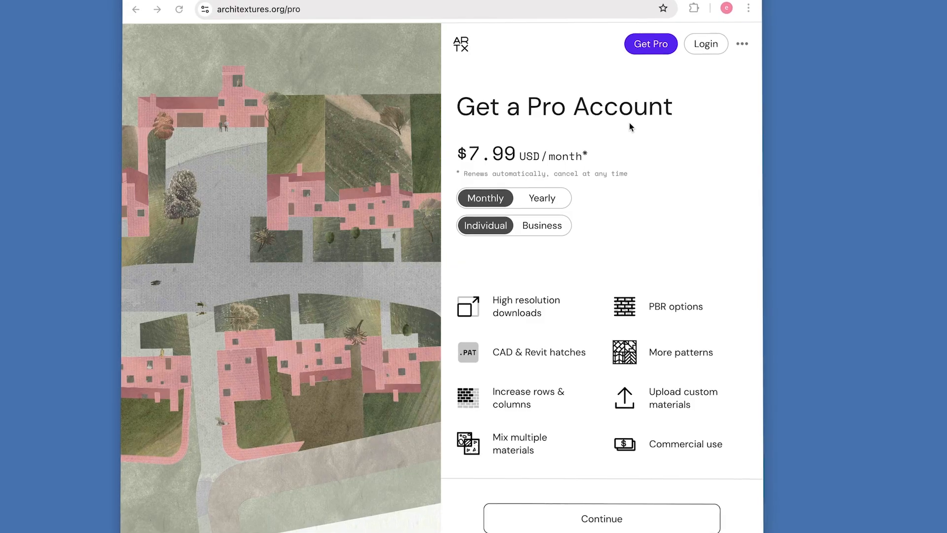
scroll(677, 121, down, 1)
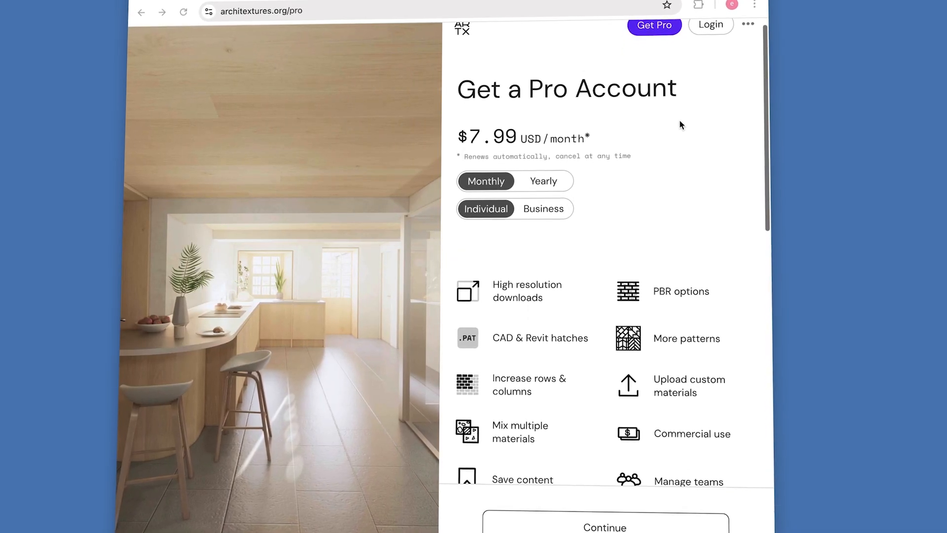
scroll(679, 123, down, 2)
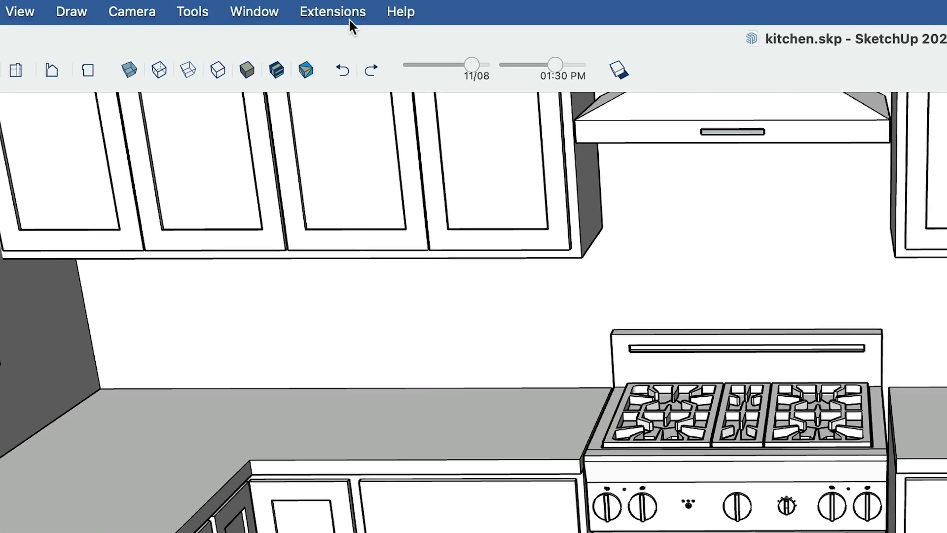
Search the Extension Warehouse for "architextures" and open the Architextures for SketchUp extension
click(353, 15)
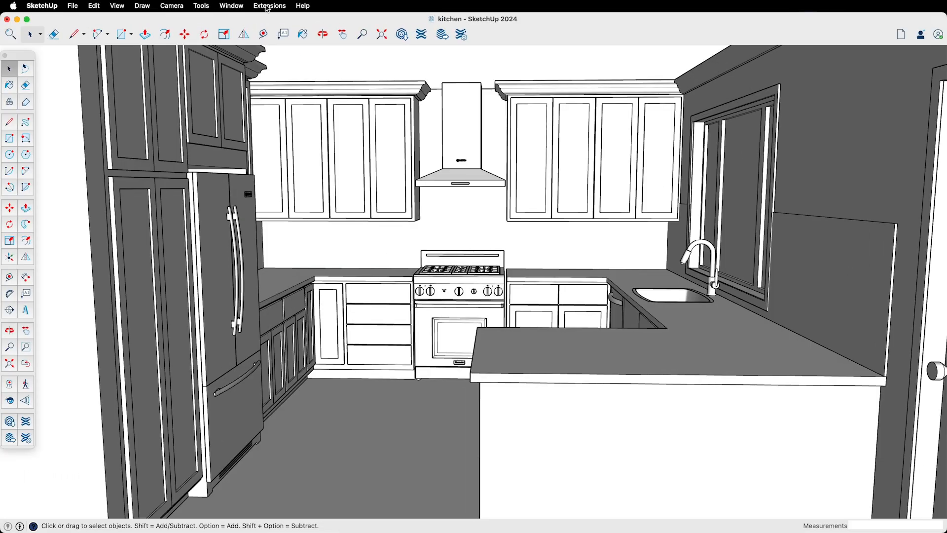
click(276, 20)
text(ar)
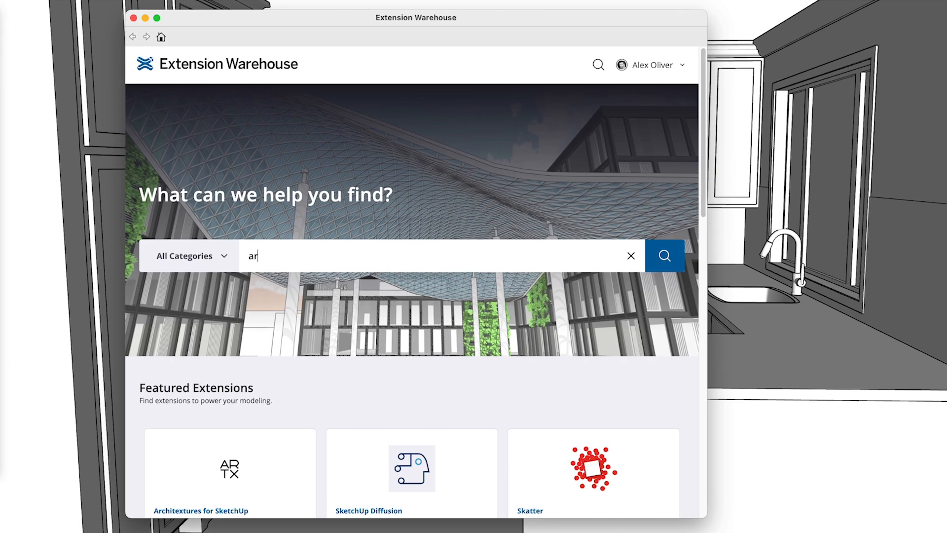
key(Return)
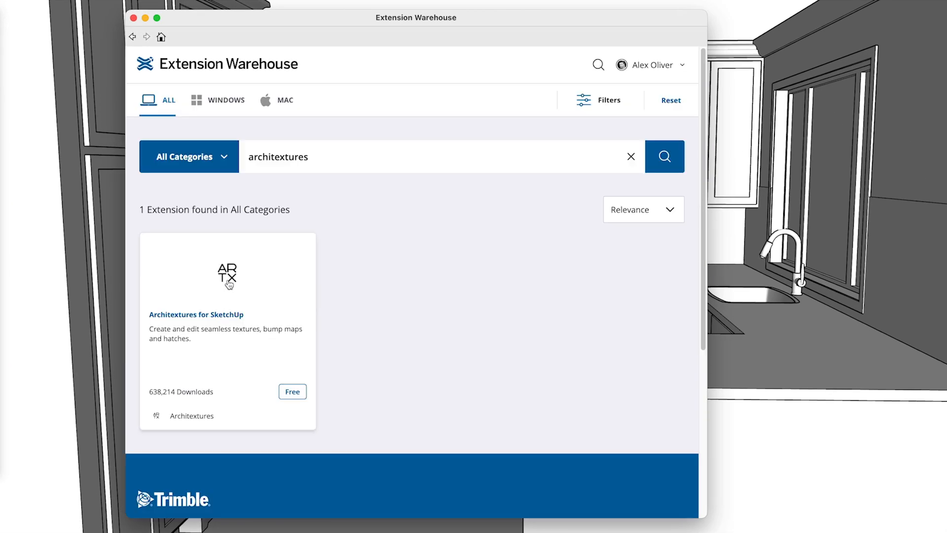
click(228, 285)
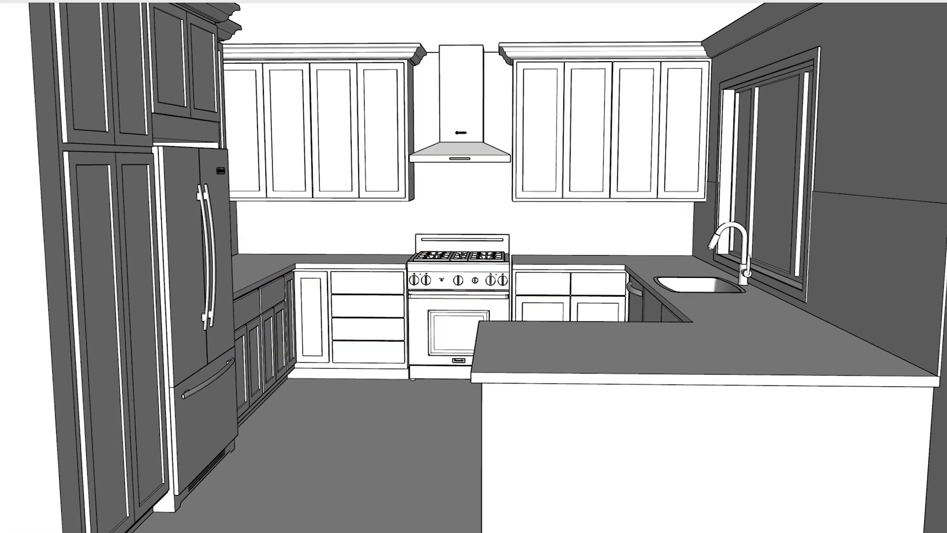
Show the Architextures tool palette and open the Architextures texture library from it
click(117, 5)
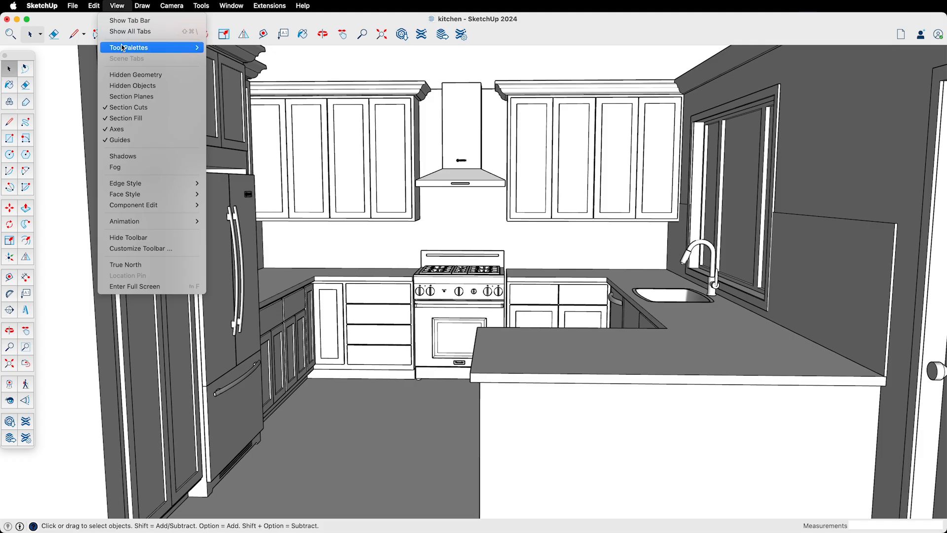
click(284, 138)
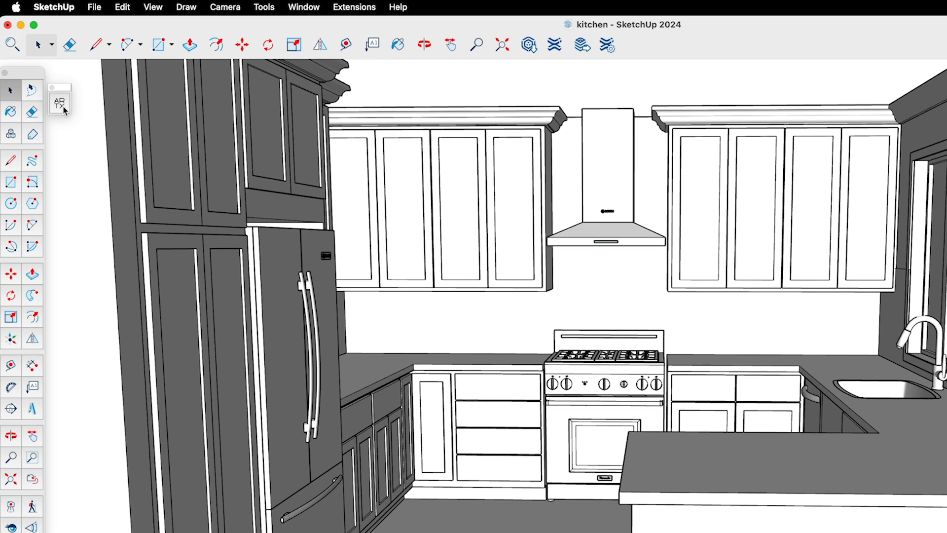
click(46, 78)
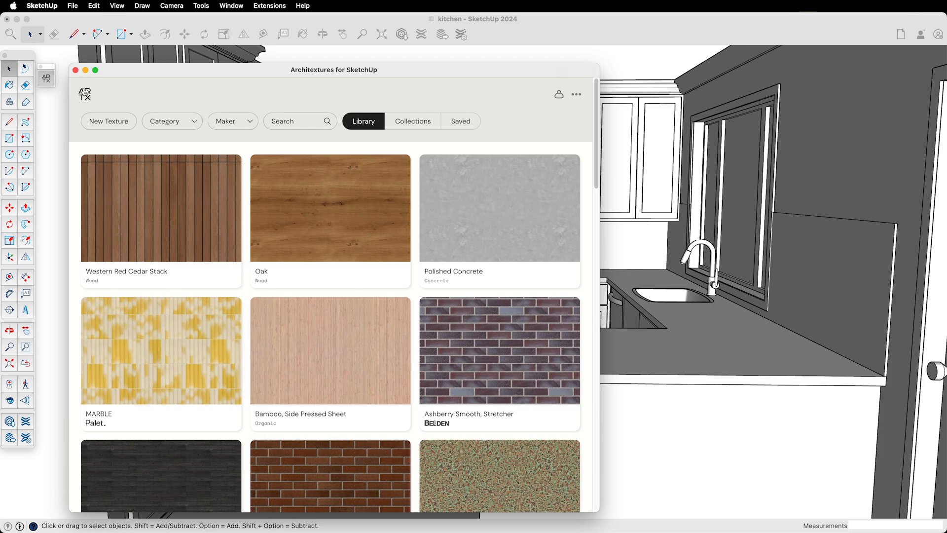
Browse the texture library and open the Western Red Cedar Stack texture for editing
scroll(328, 306, down, 4)
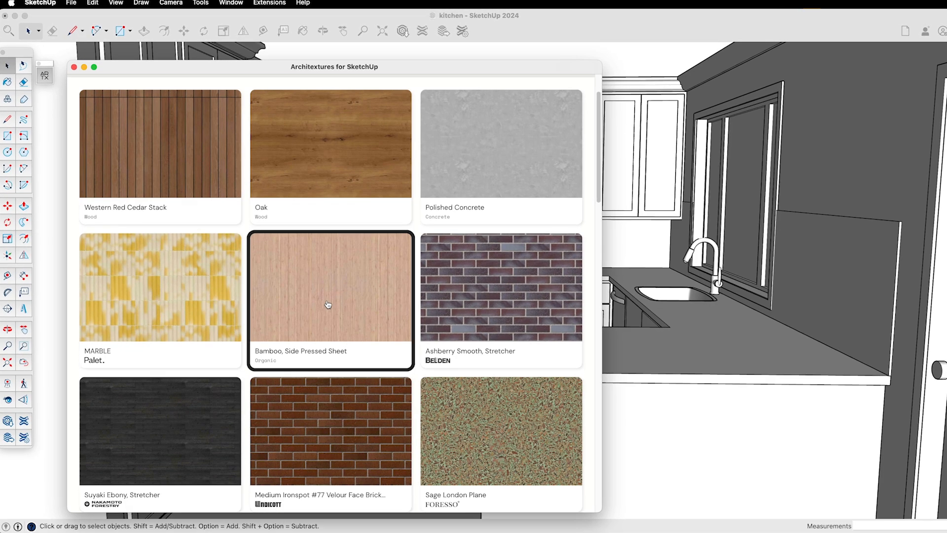
scroll(328, 306, down, 8)
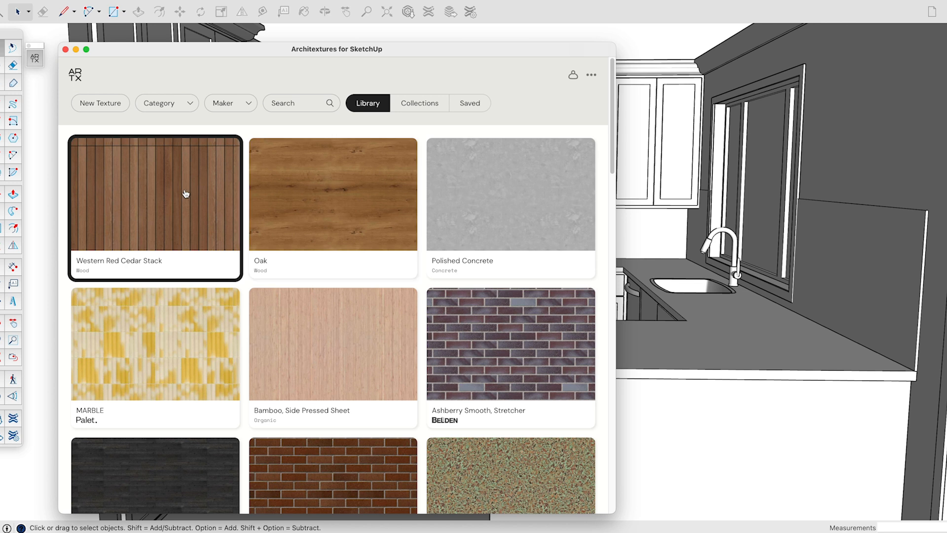
click(186, 193)
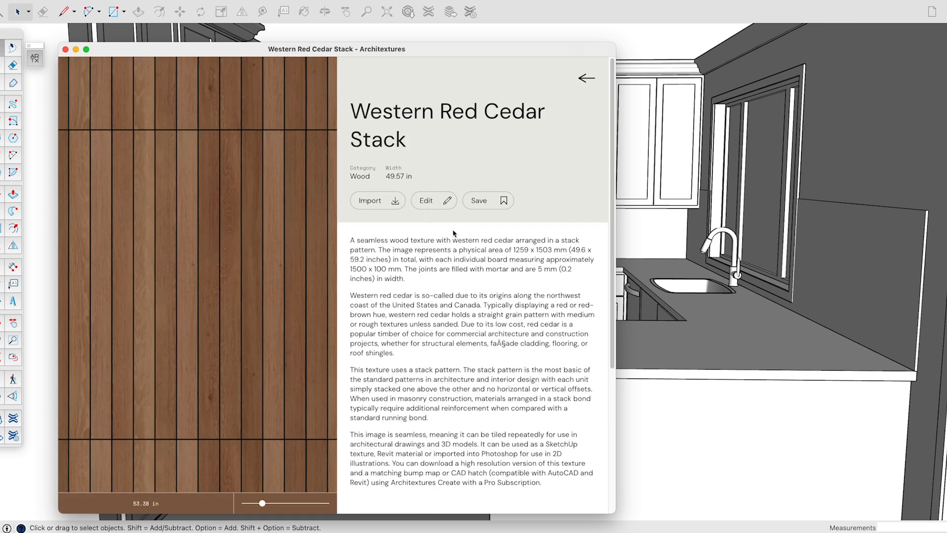
click(436, 204)
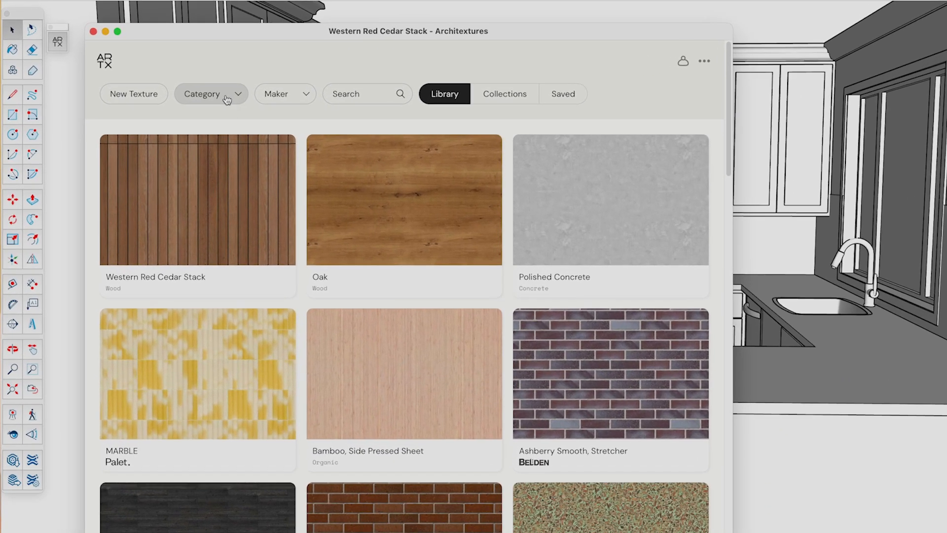
Filter the texture library to the Wood category and look through its wood textures
click(184, 121)
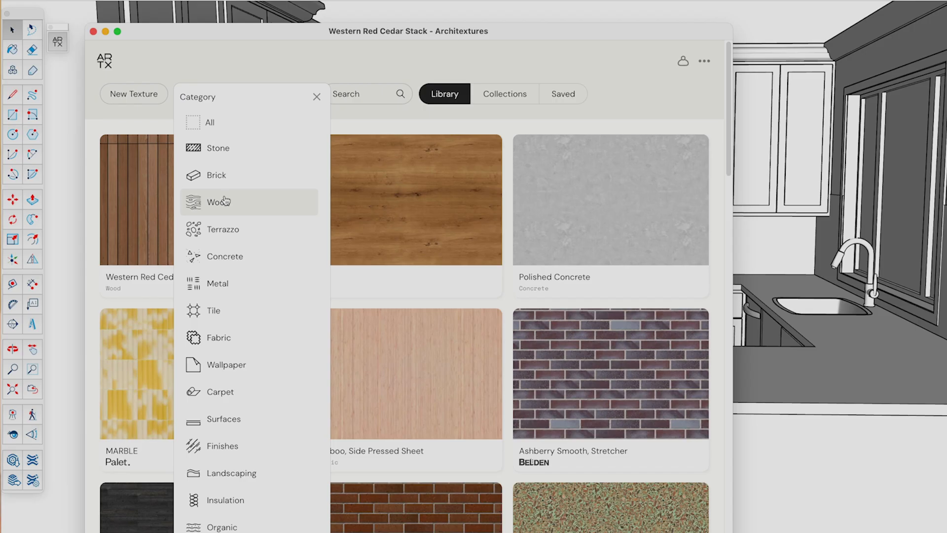
click(219, 202)
scroll(440, 293, down, 3)
scroll(360, 284, down, 5)
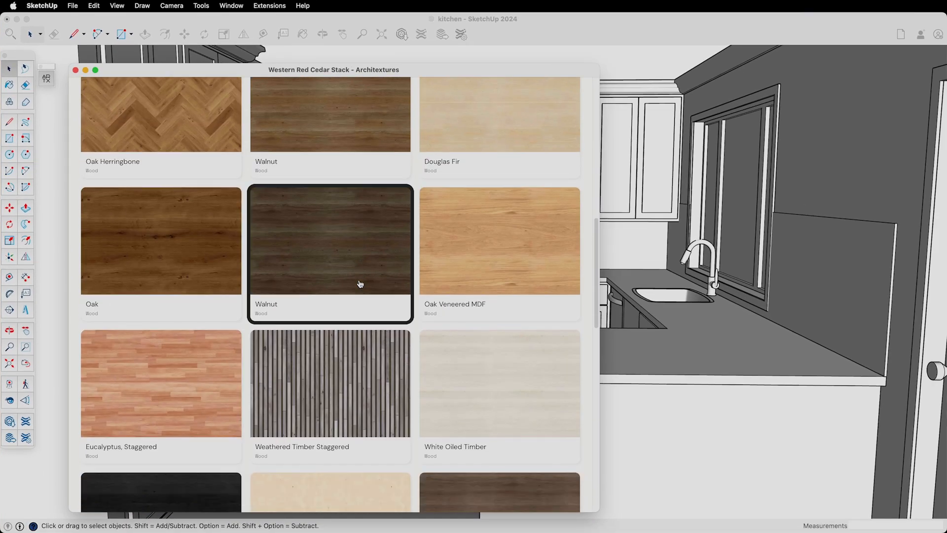
scroll(360, 284, up, 8)
scroll(360, 284, up, 1)
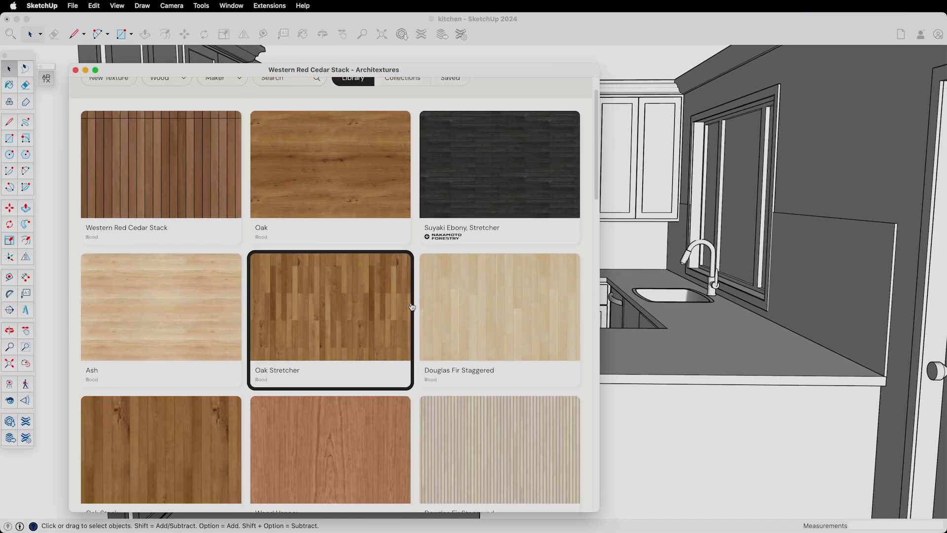
Import the Douglas Fir Staggered texture into the model and close the Architextures window
click(490, 303)
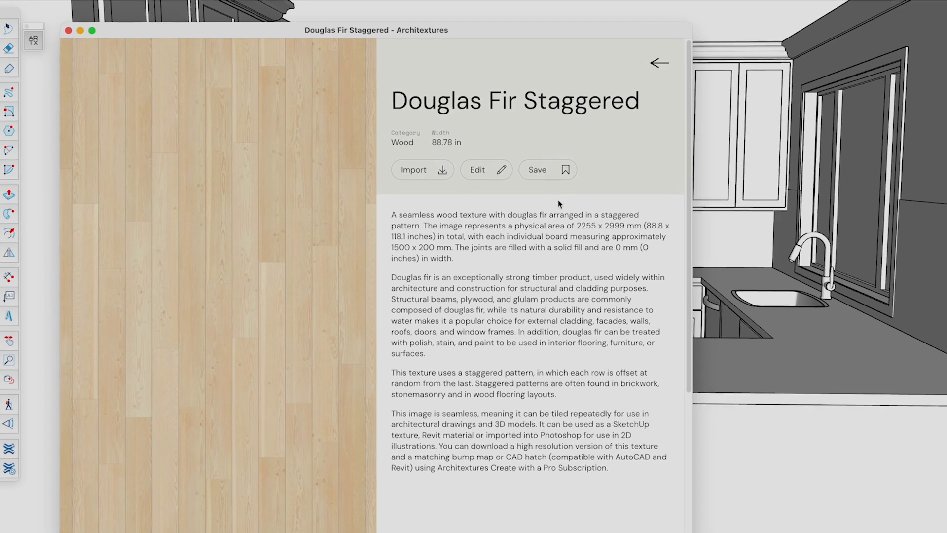
click(428, 170)
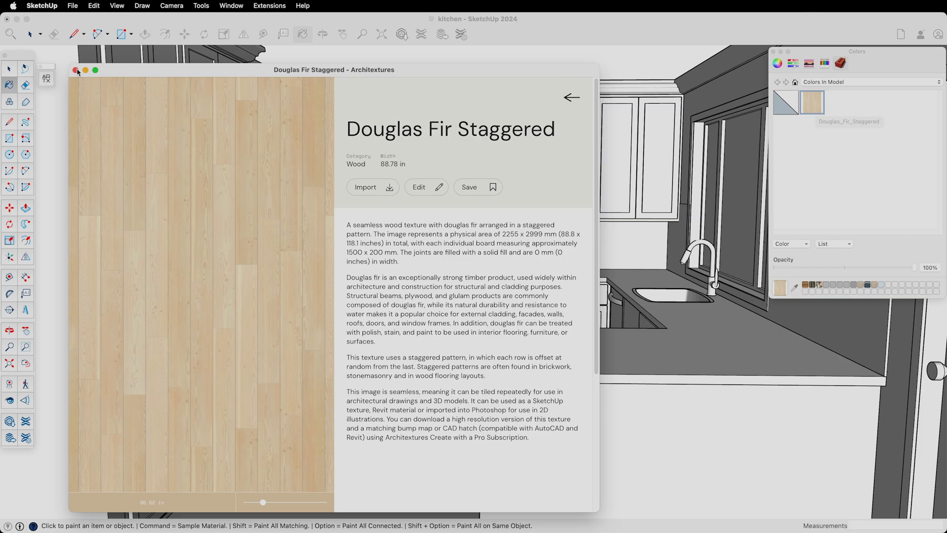
click(75, 70)
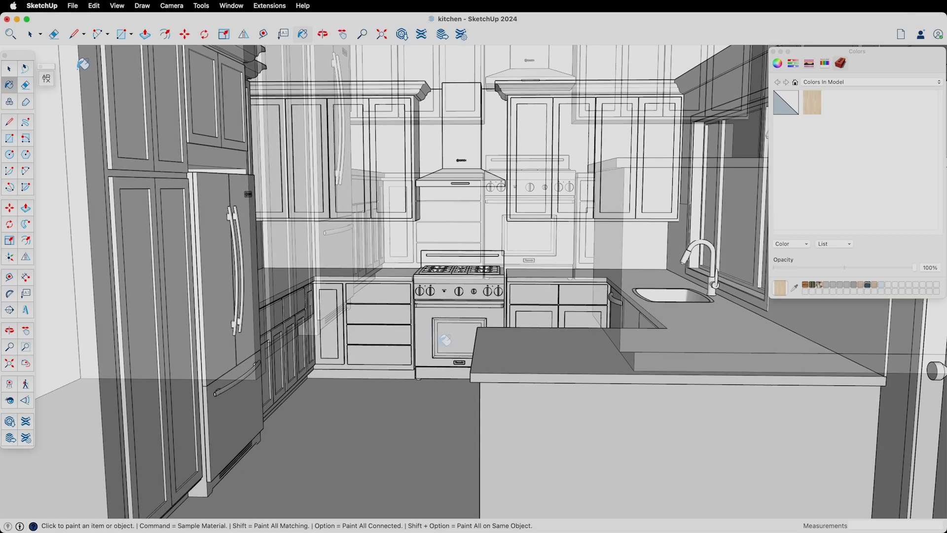
Open the floor group for editing and paint its face with the Douglas Fir Staggered material
right_click(449, 362)
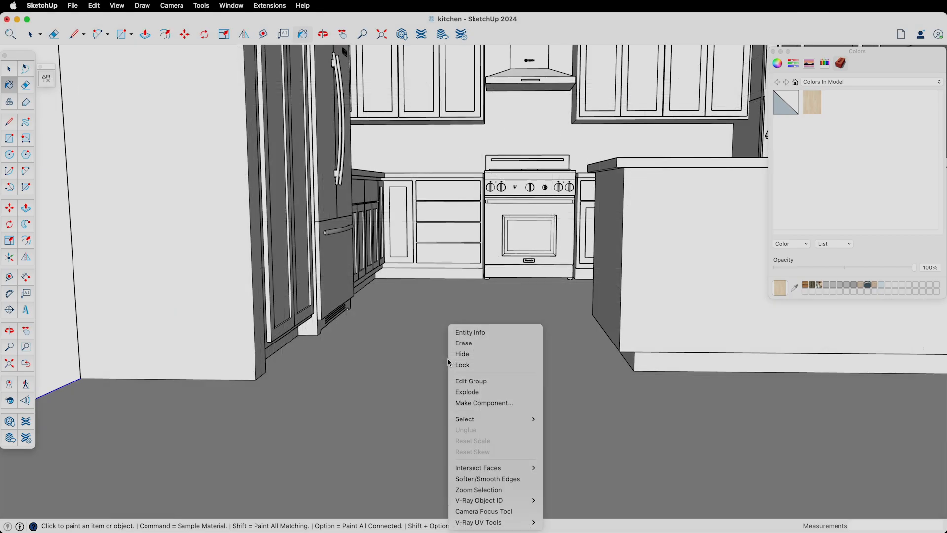
click(487, 381)
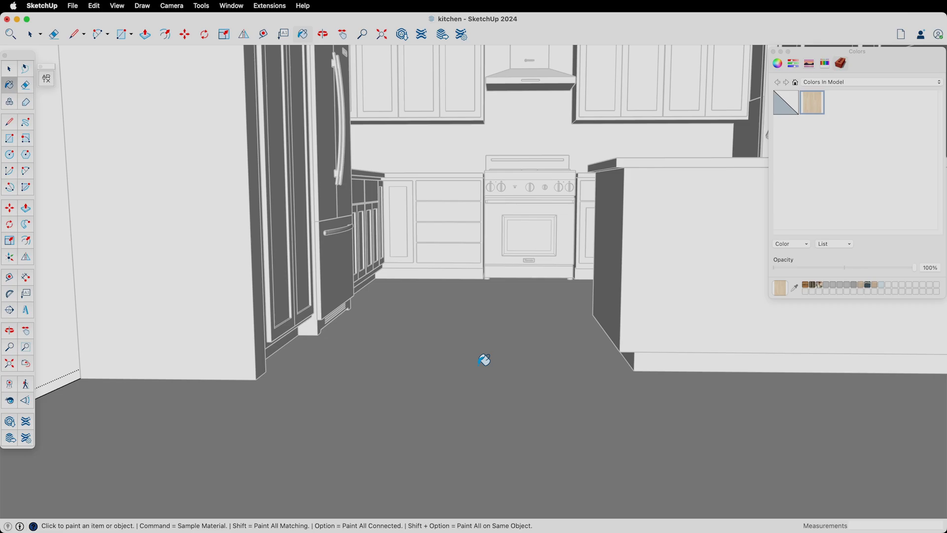
click(485, 367)
middle_drag(494, 386, 539, 428)
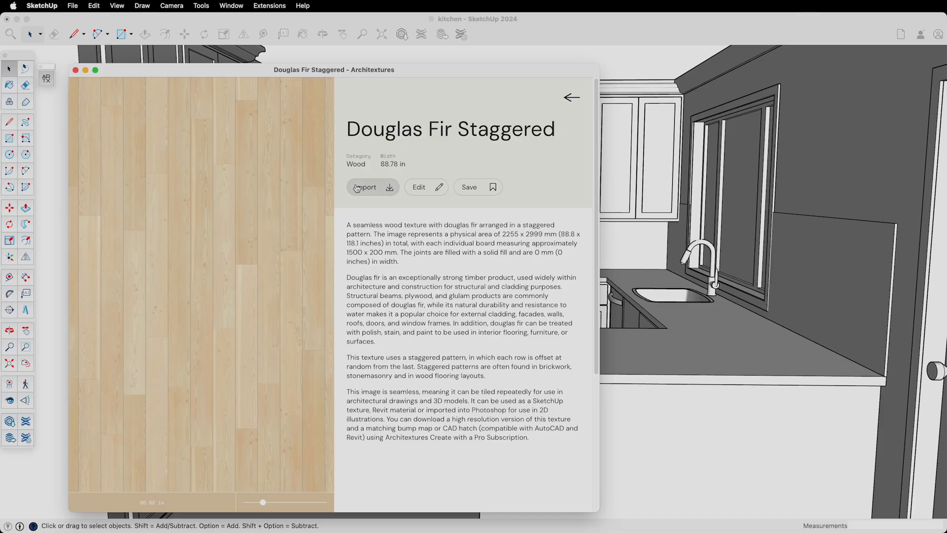
Open the Douglas Fir Staggered texture for editing and review its pattern, material, joint and import options
click(433, 192)
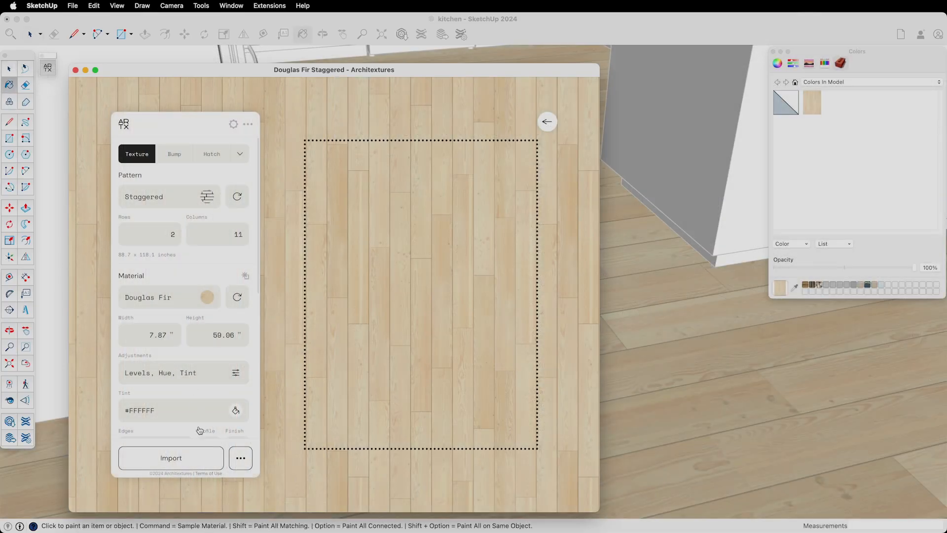
scroll(200, 432, down, 5)
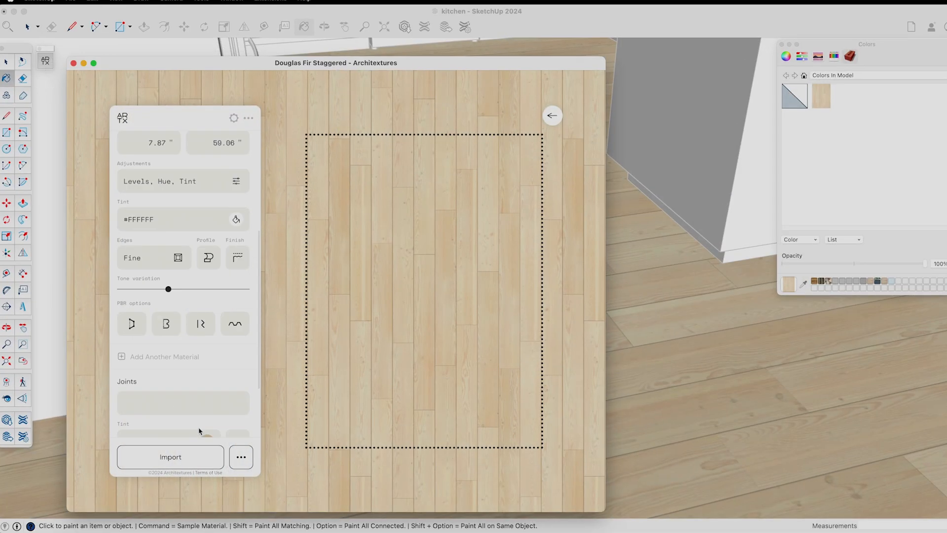
click(244, 451)
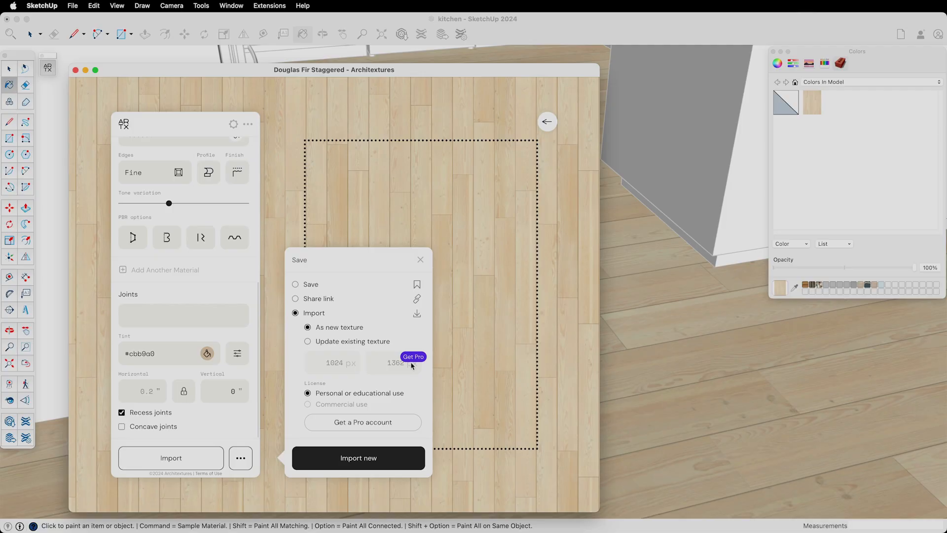
click(420, 260)
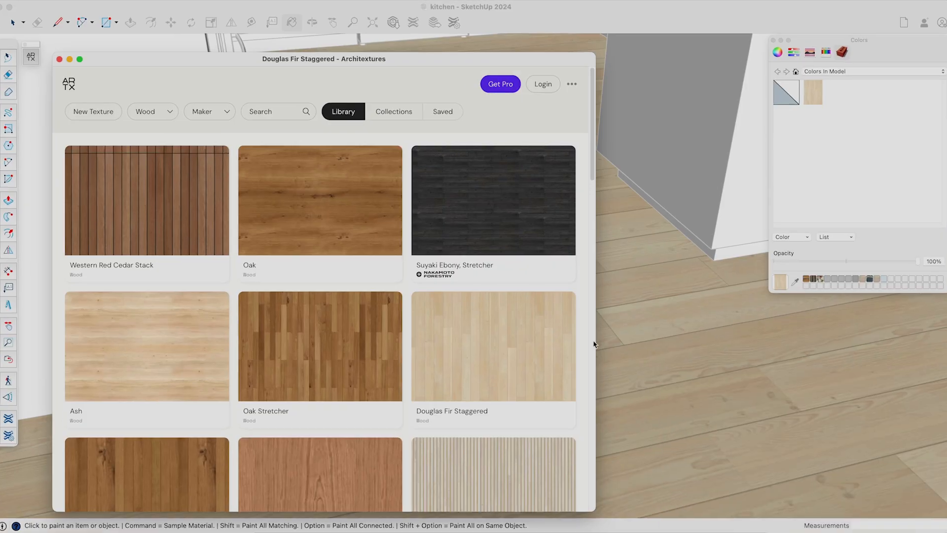
Edit the floor texture with Architextures, setting a Herringbone pattern, a 5-inch plank width and the Larch material
right_click(691, 398)
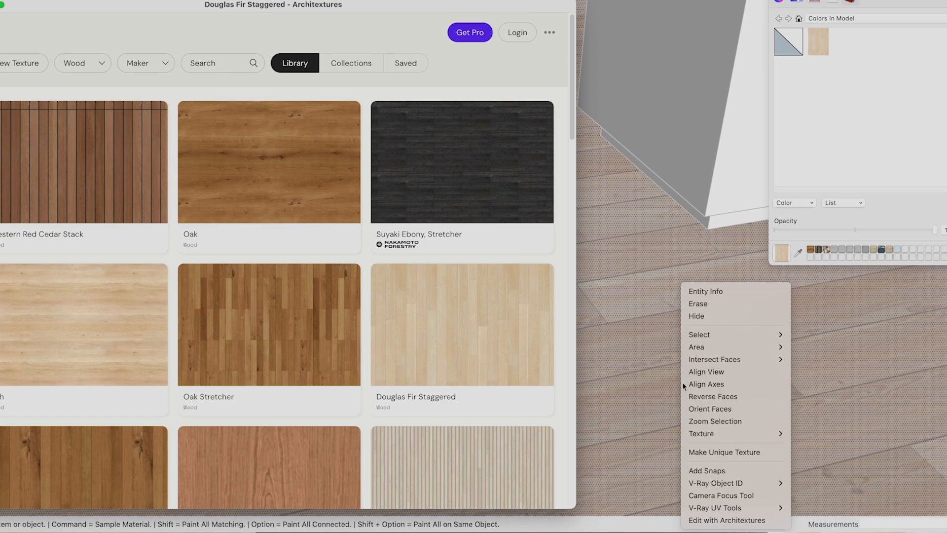
click(752, 520)
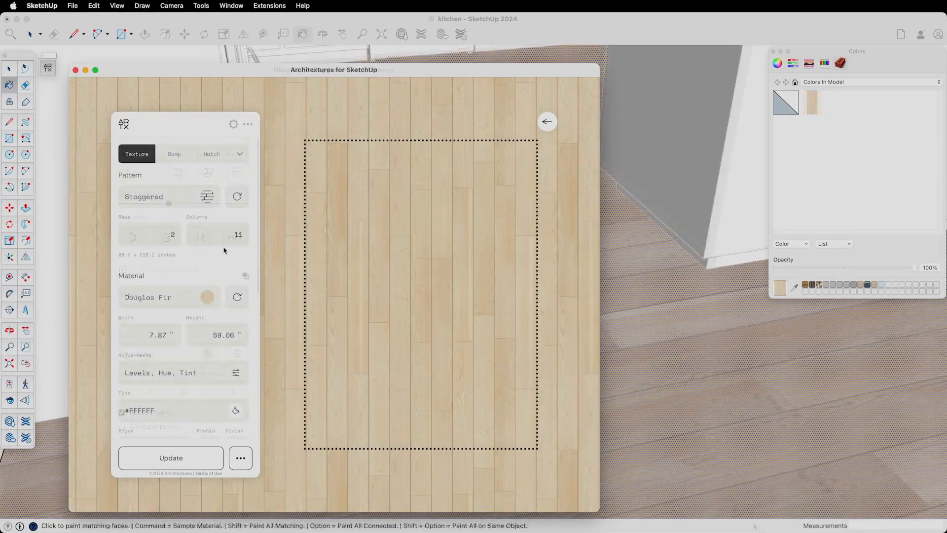
click(163, 195)
click(480, 180)
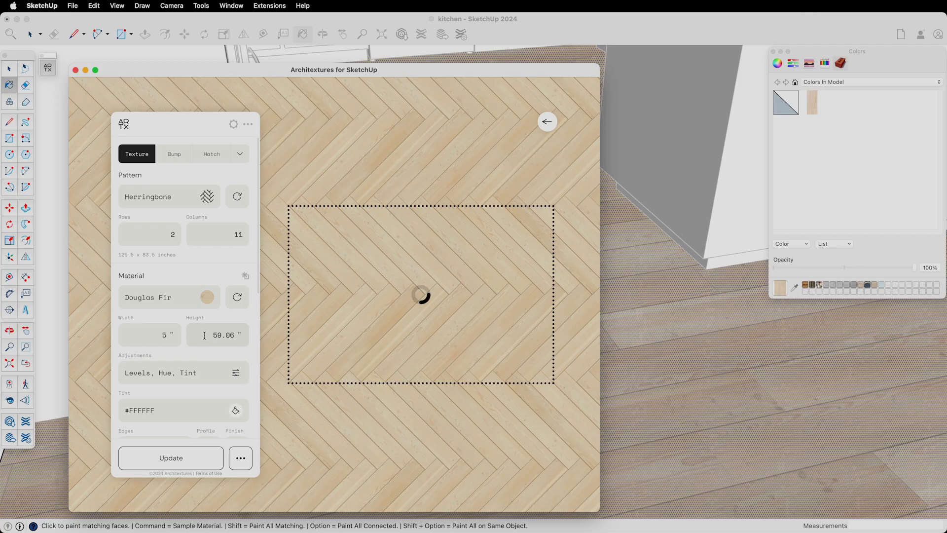
click(193, 301)
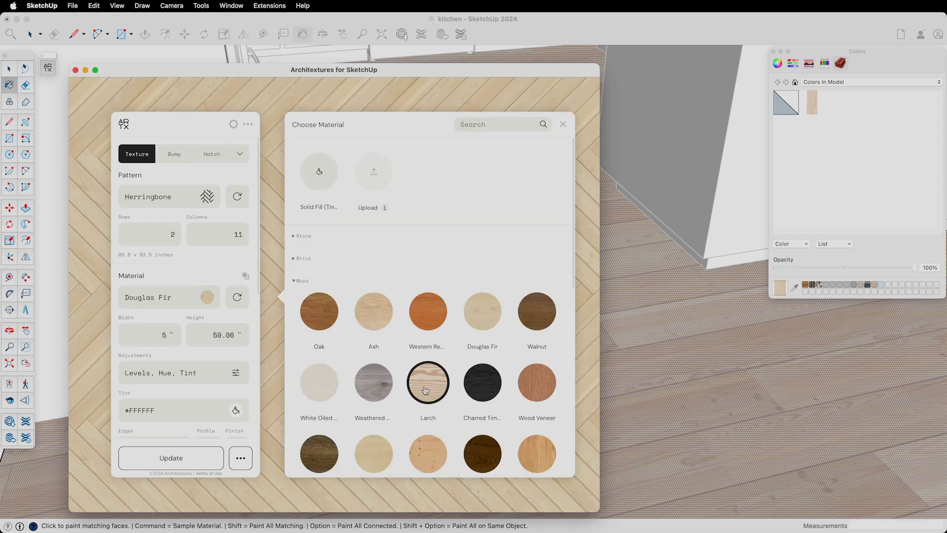
click(425, 389)
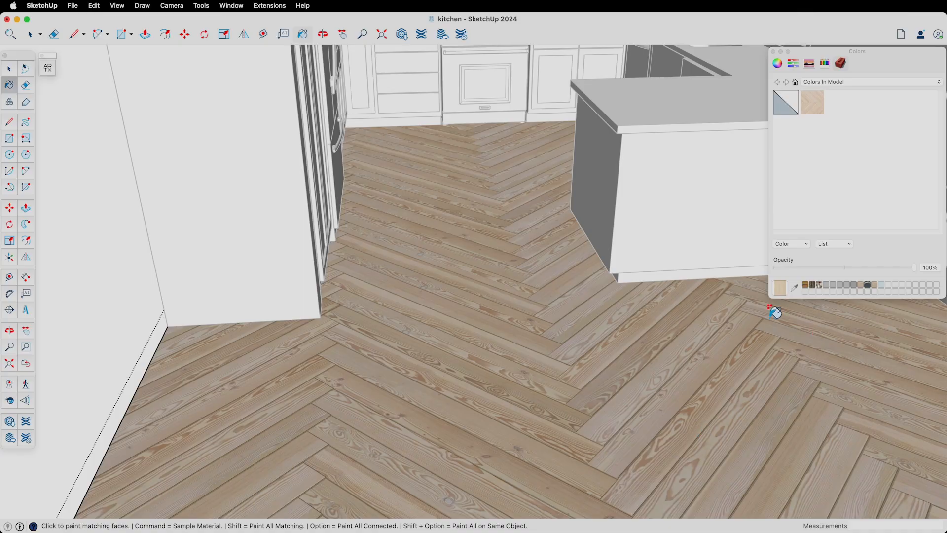
Create a new Architextures texture with no pattern and the Oak Veneered MDF material
middle_drag(775, 312, 672, 328)
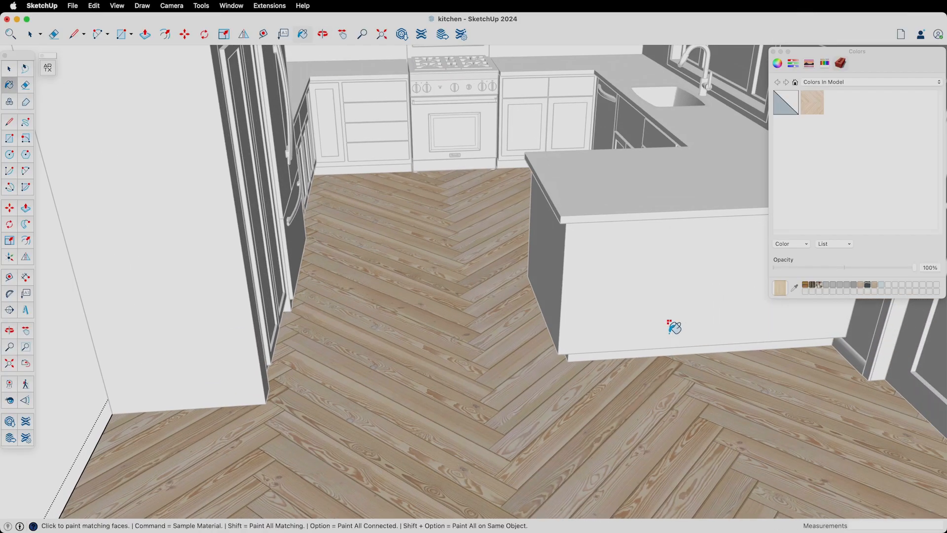
scroll(673, 327, up, 5)
scroll(673, 327, down, 3)
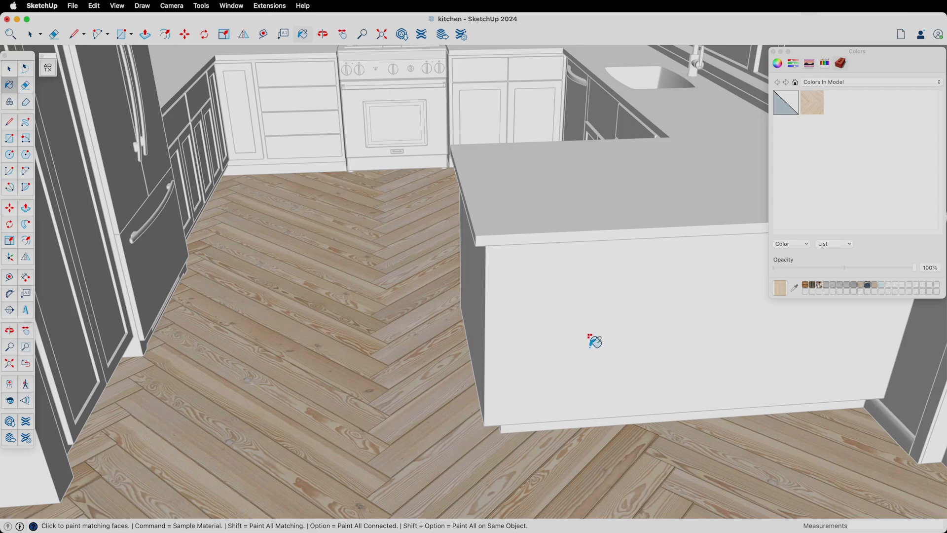
click(48, 71)
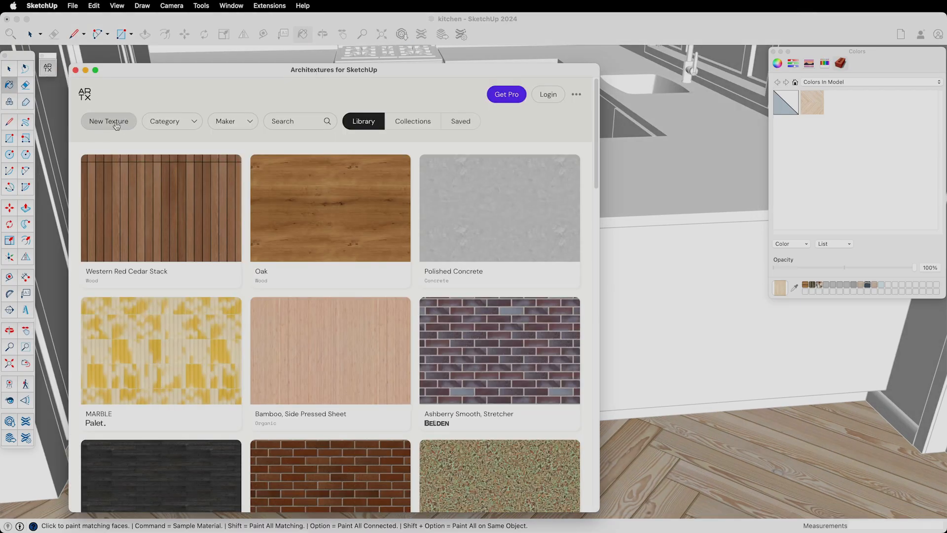
click(108, 122)
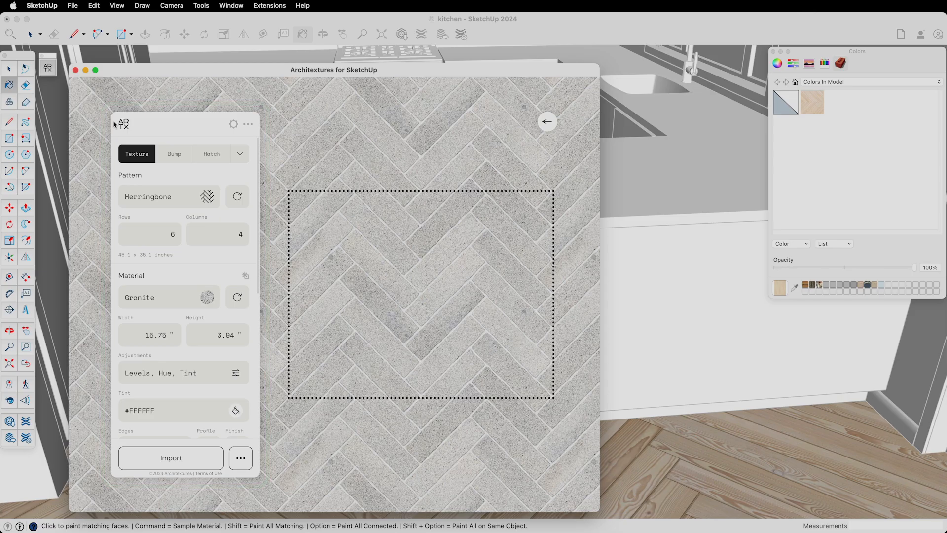
click(156, 198)
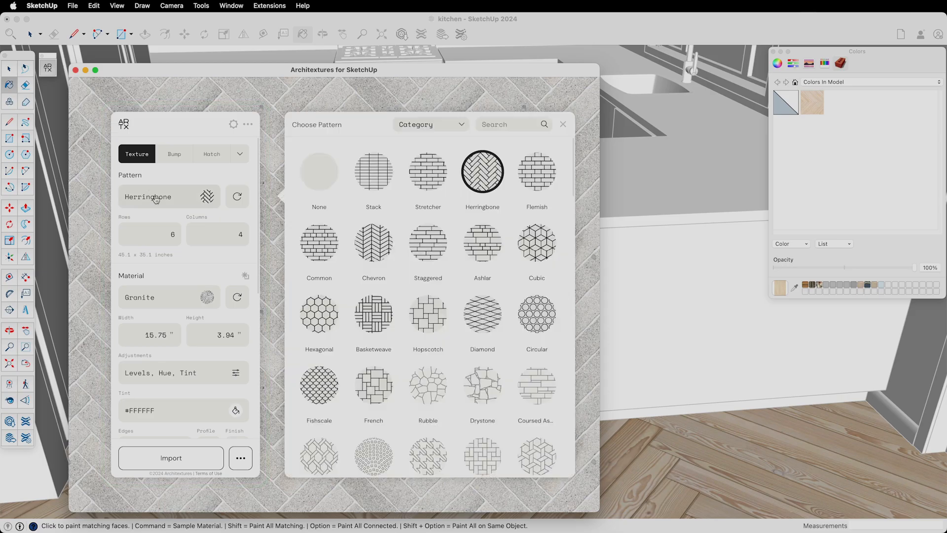
click(337, 180)
click(159, 268)
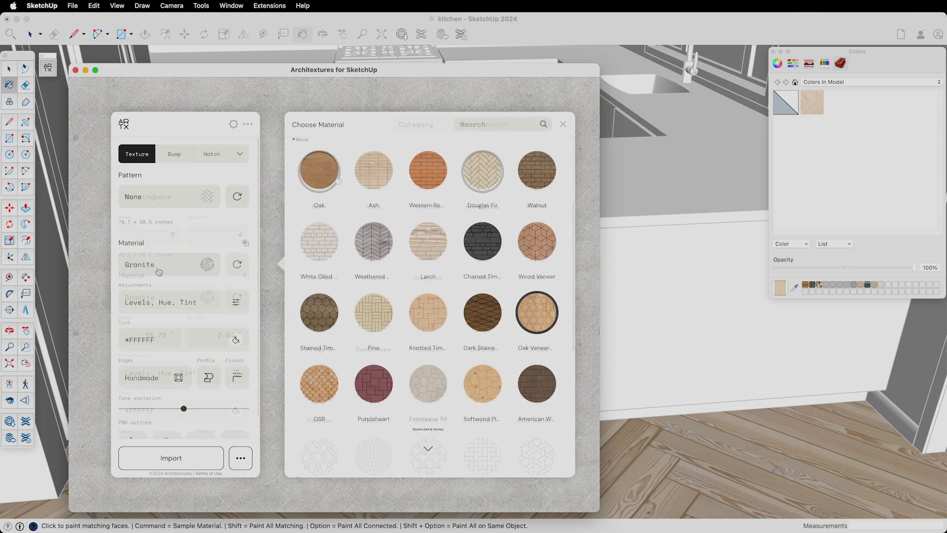
click(539, 315)
Tint the Oak Veneered MDF texture with #3b568f and import it into the model
click(175, 339)
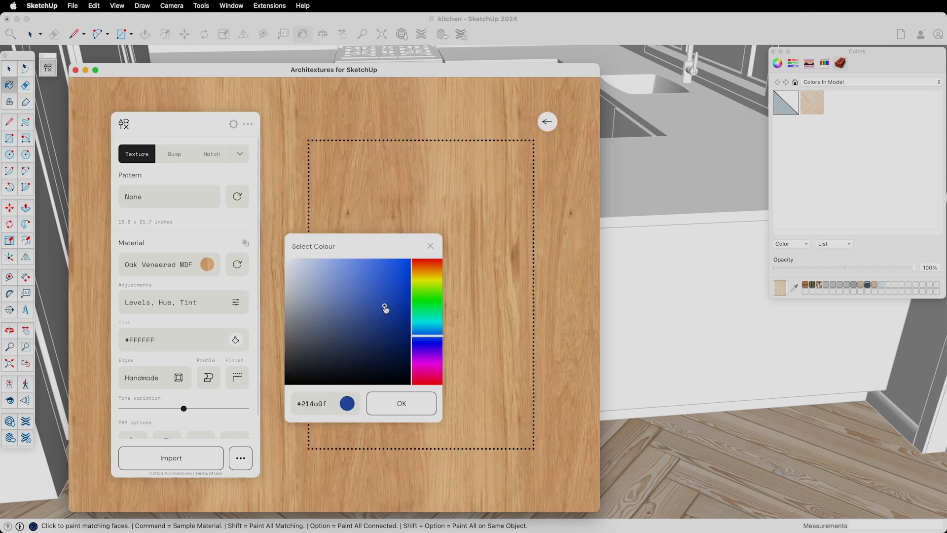
click(398, 404)
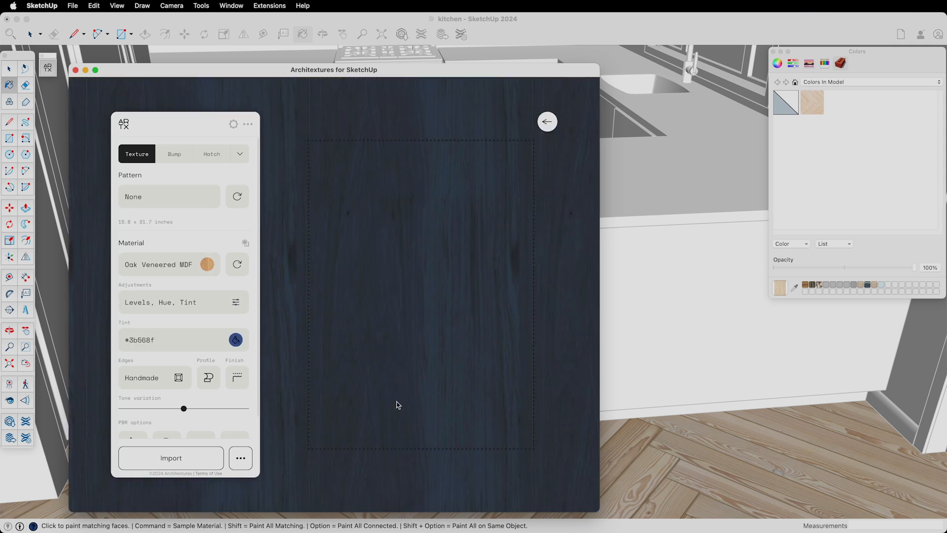
click(191, 459)
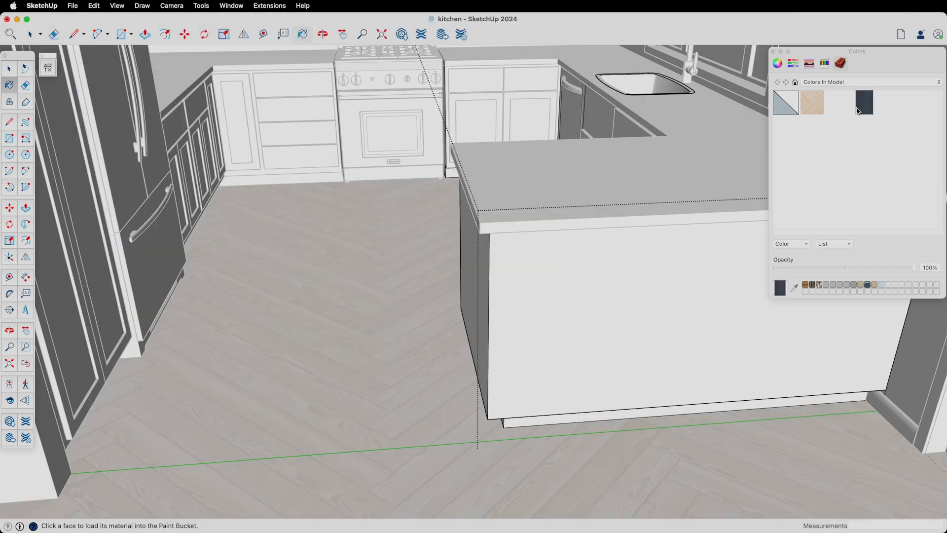
Paint the peninsula cabinets with the imported dark blue wood material
click(679, 309)
scroll(679, 309, up, 2)
scroll(679, 309, up, 2)
middle_drag(679, 309, 723, 231)
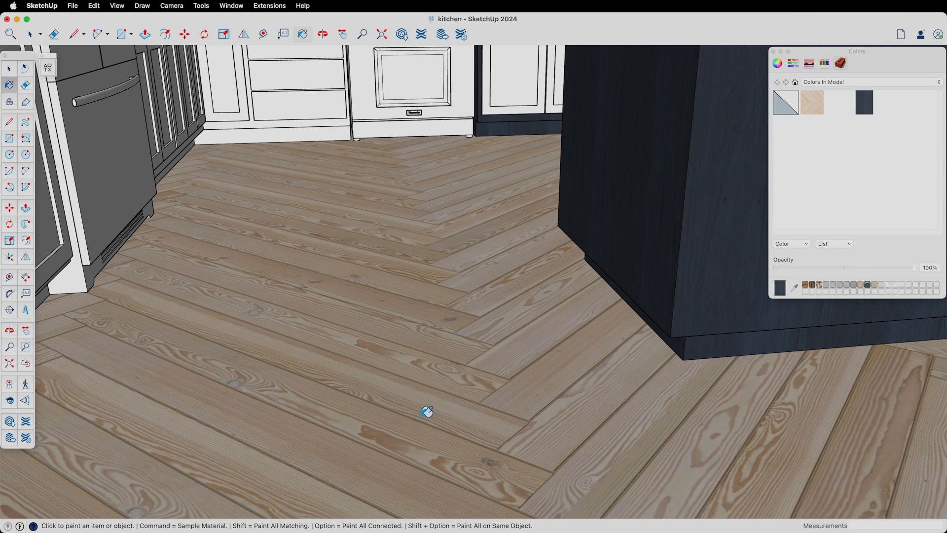
Adjust the import resolution of the floor's Larch herringbone texture and update it in the model
scroll(397, 415, up, 8)
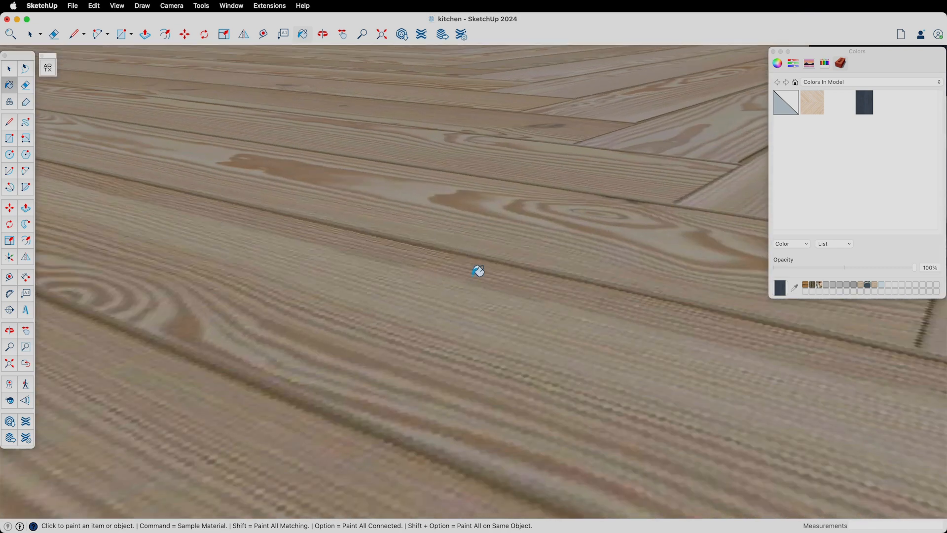
middle_drag(474, 275, 474, 352)
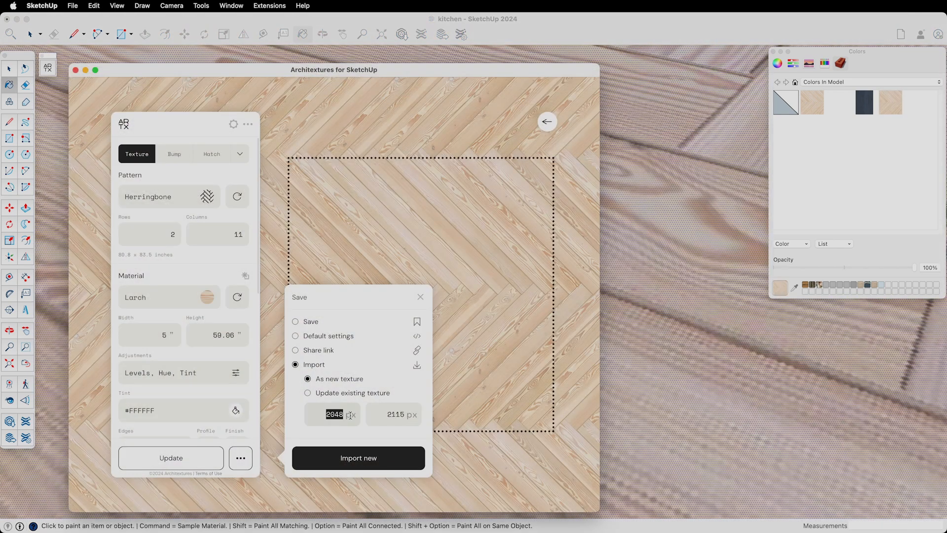
click(177, 459)
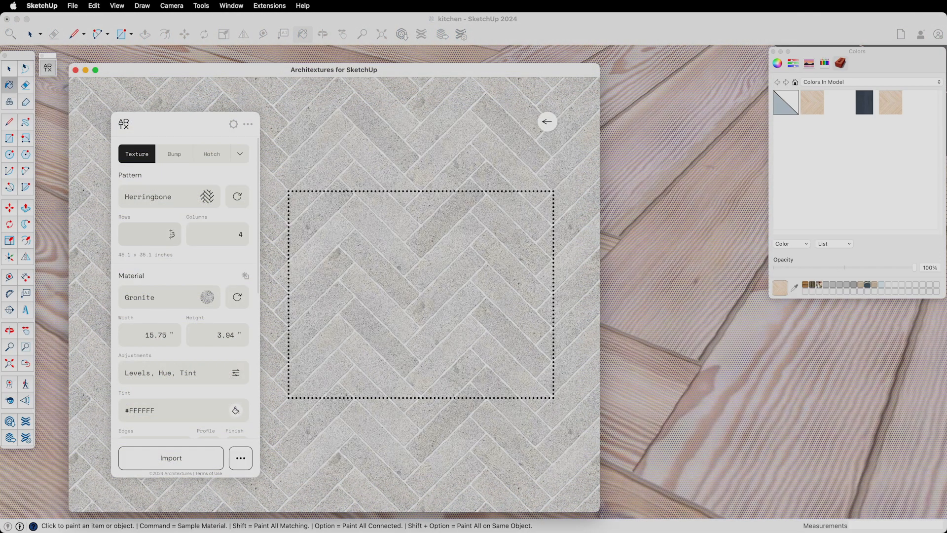
Set the granite herringbone texture to 10 rows and 10 columns and give it a blue second material
double_click(248, 235)
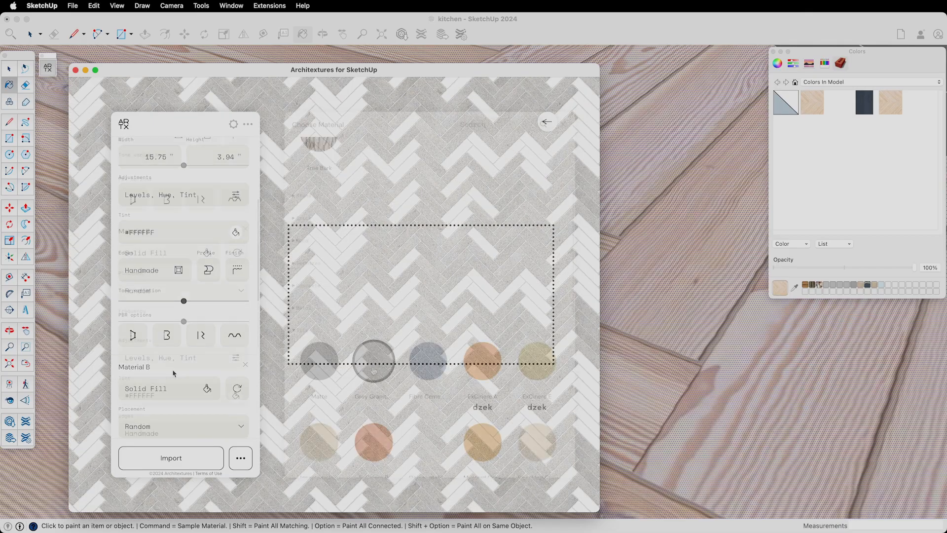
scroll(412, 394, down, 2)
scroll(413, 394, down, 1)
click(427, 314)
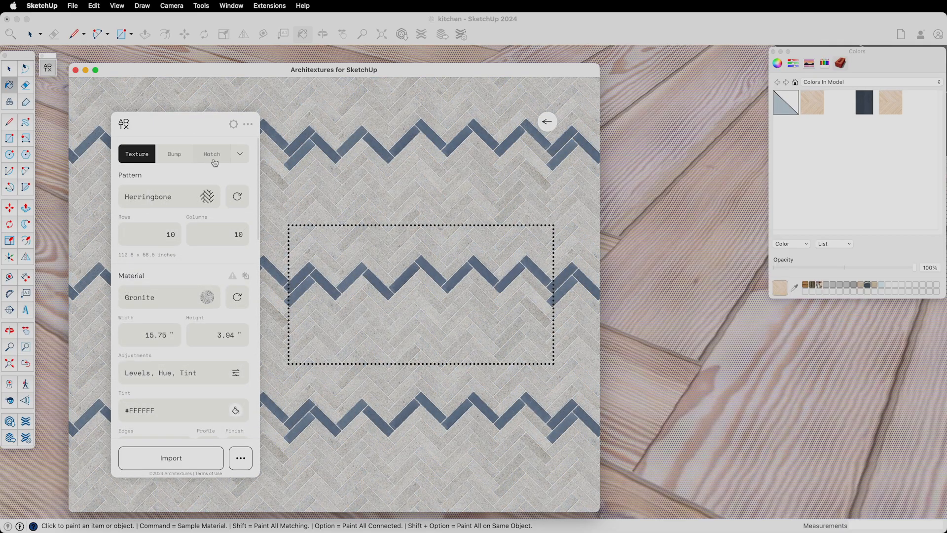
Preview the granite herringbone texture as a hatch and open its save options
click(212, 154)
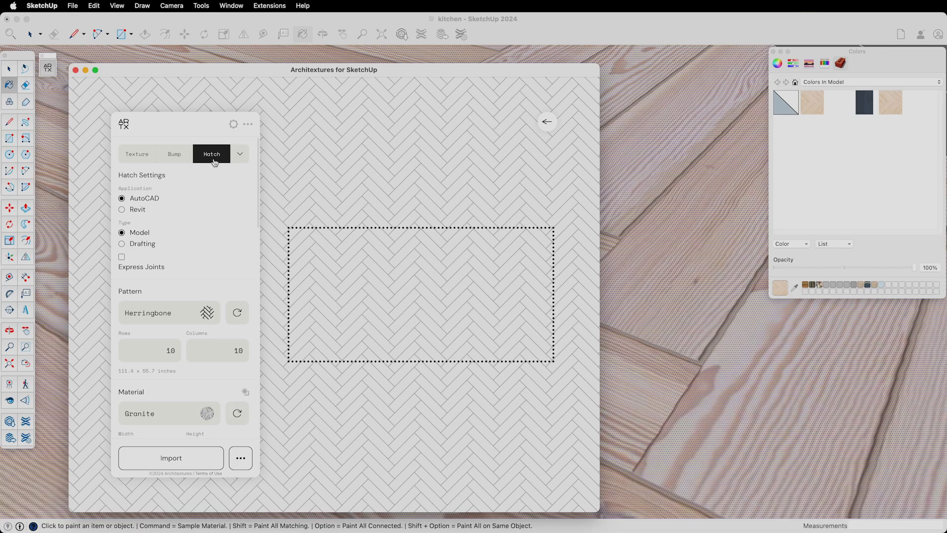
click(241, 458)
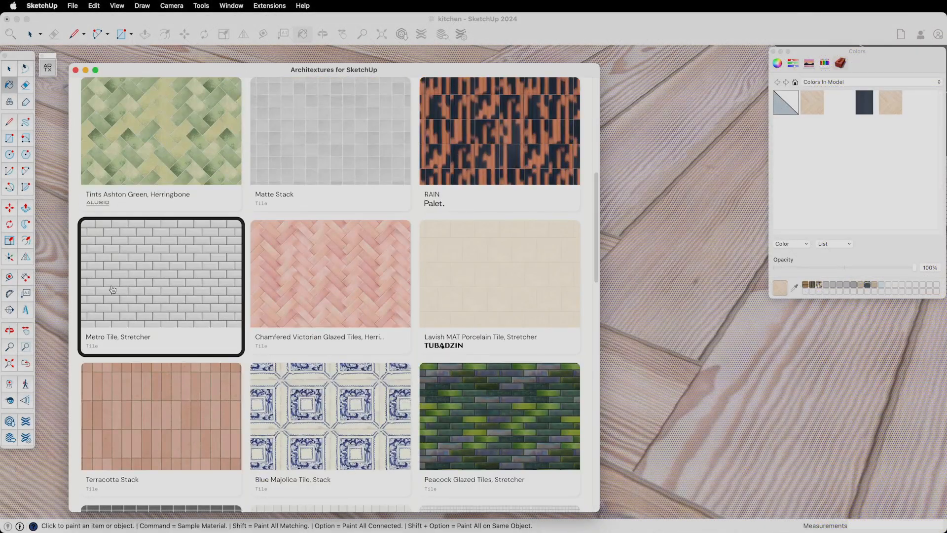
Open the Metro Tile, Stretcher texture from the library for editing and show its additional map types
click(159, 284)
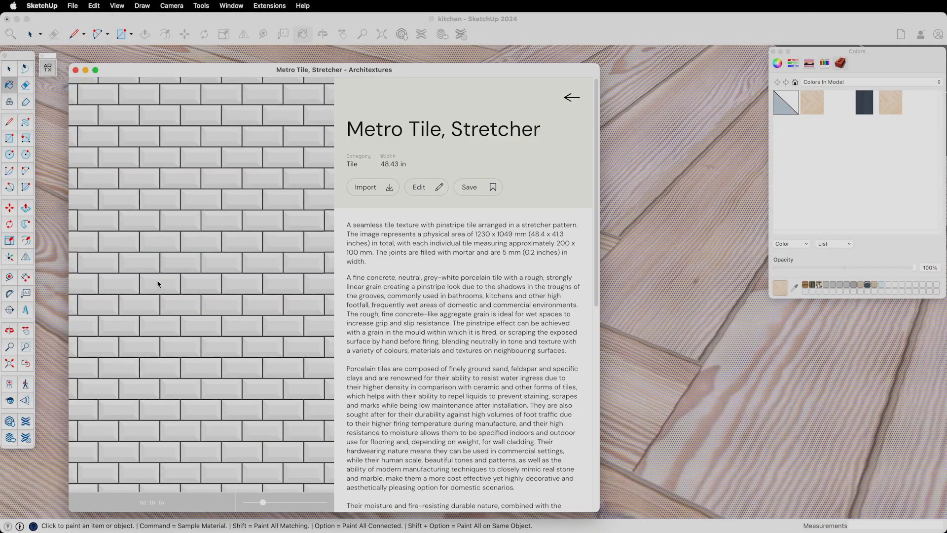
click(422, 190)
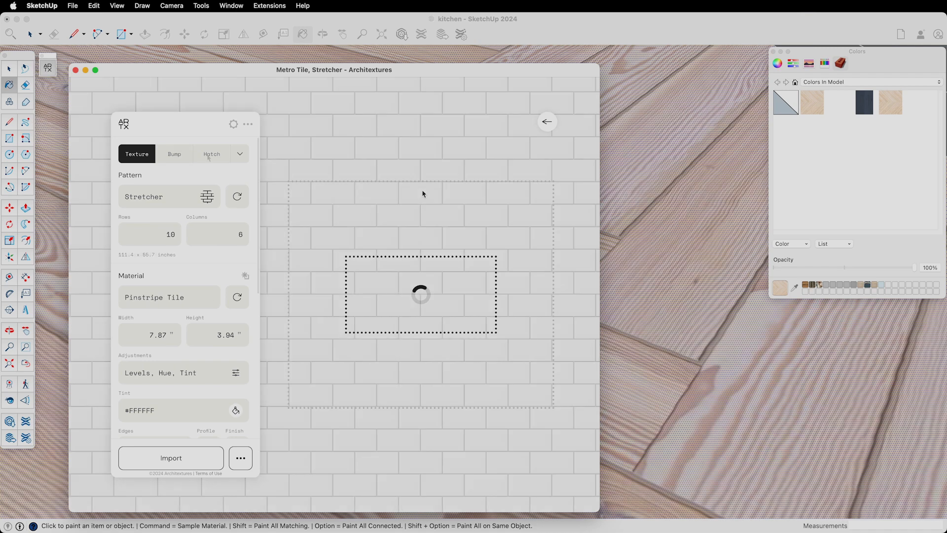
click(239, 153)
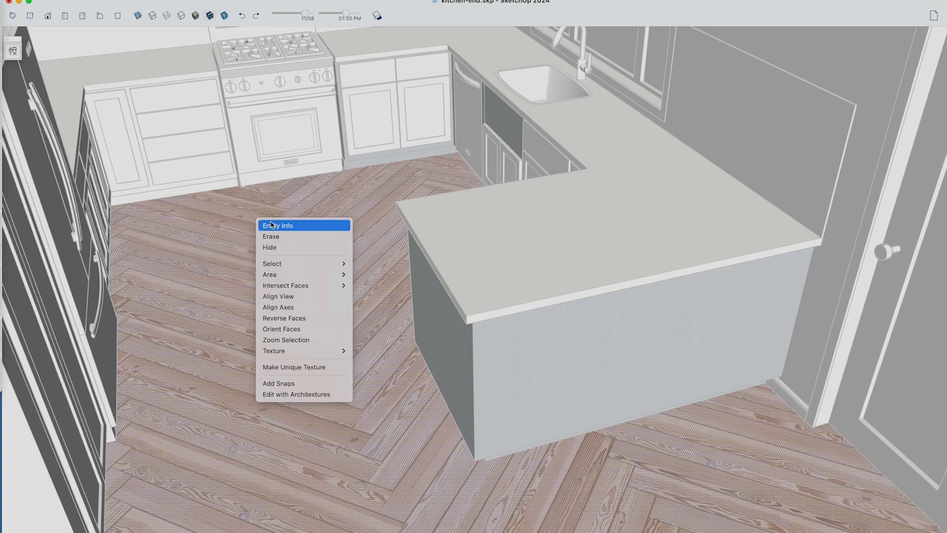
Reposition the herringbone texture on the floor face by moving its scale and rotate pin
click(381, 353)
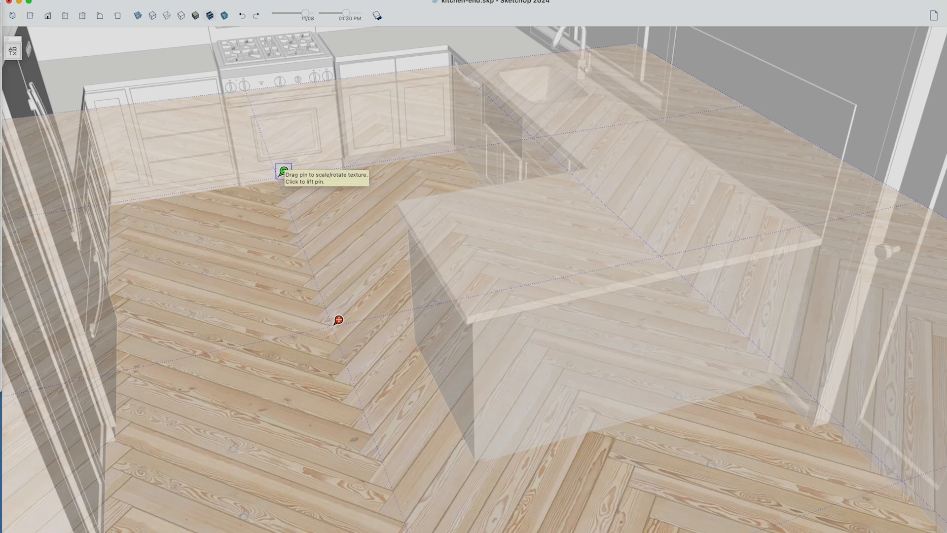
drag(305, 168, 586, 220)
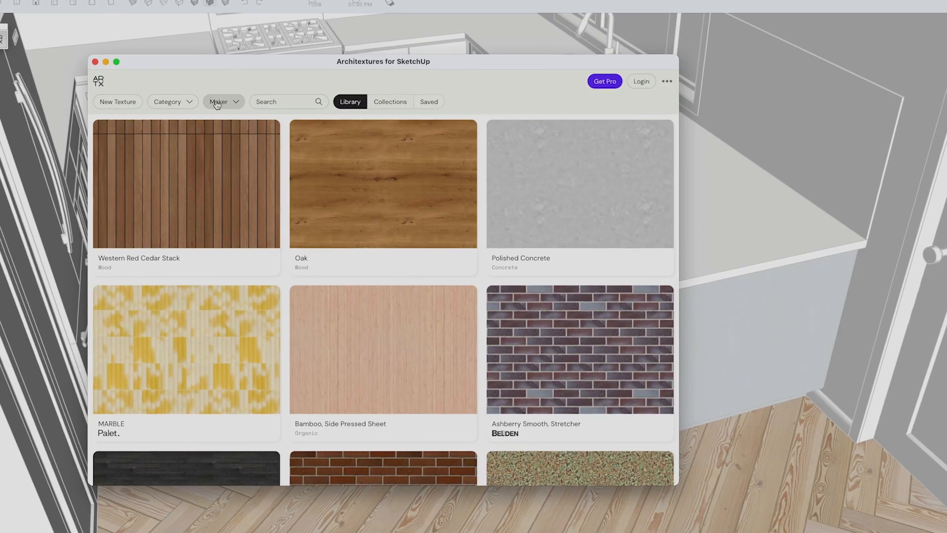
Look through the makers available as filters in the Architextures library
click(222, 111)
scroll(272, 130, down, 5)
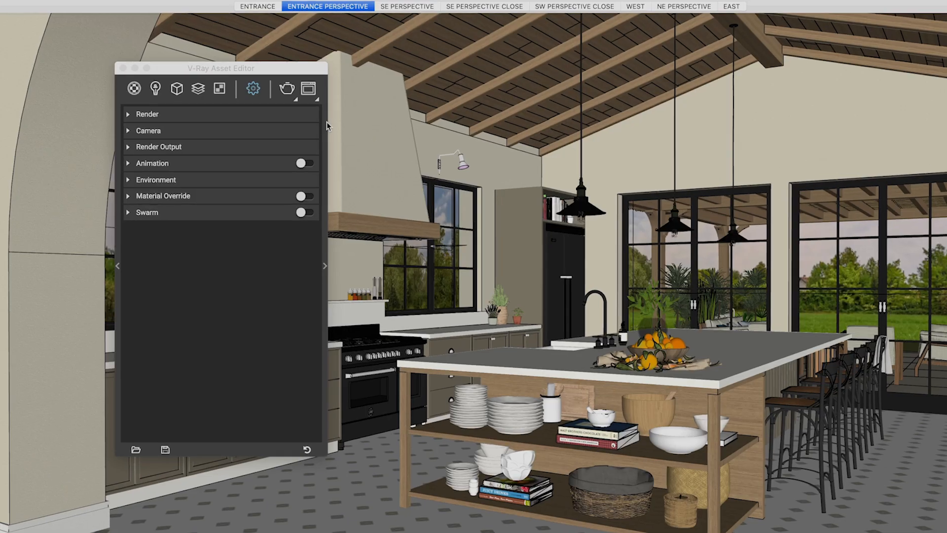
click(272, 88)
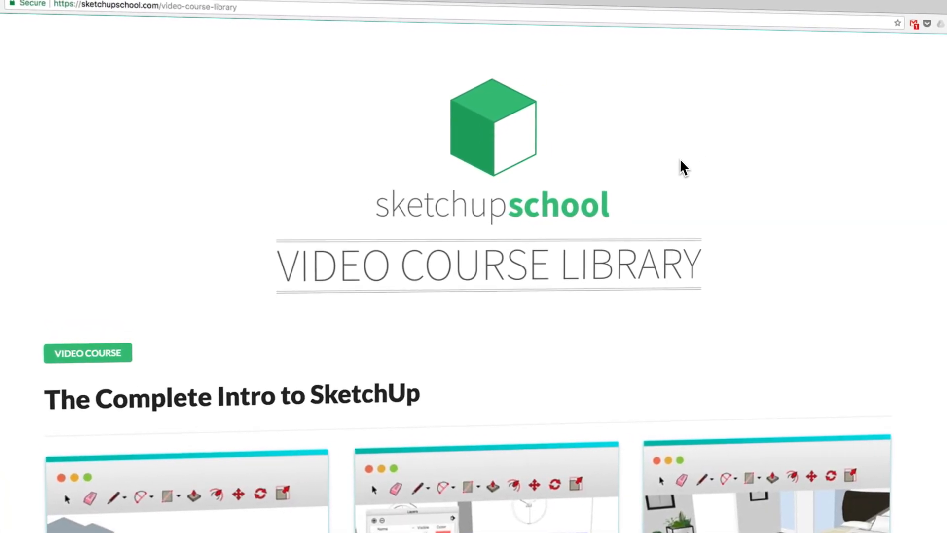
Look through the SketchUp School video course library down to the free trial offer
scroll(682, 159, down, 15)
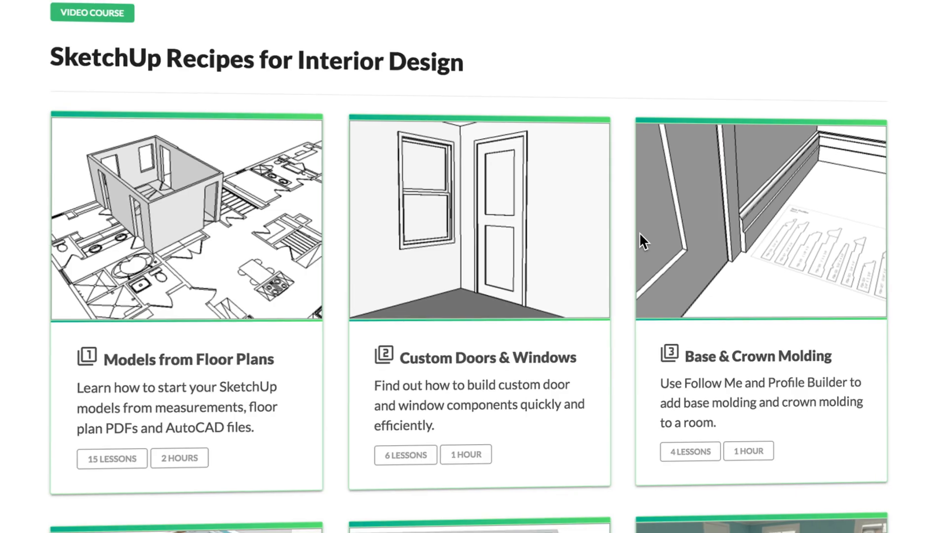
scroll(634, 232, down, 10)
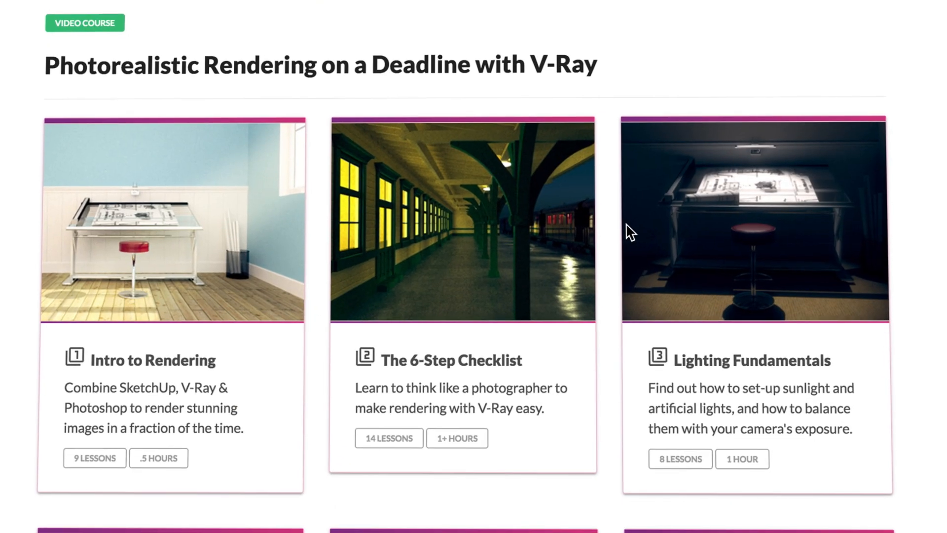
scroll(626, 228, down, 10)
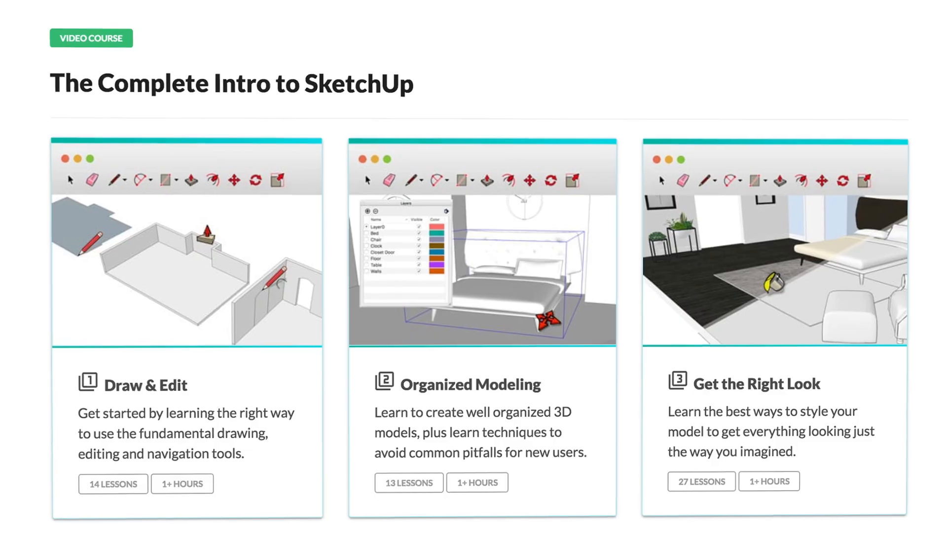
scroll(618, 214, down, 10)
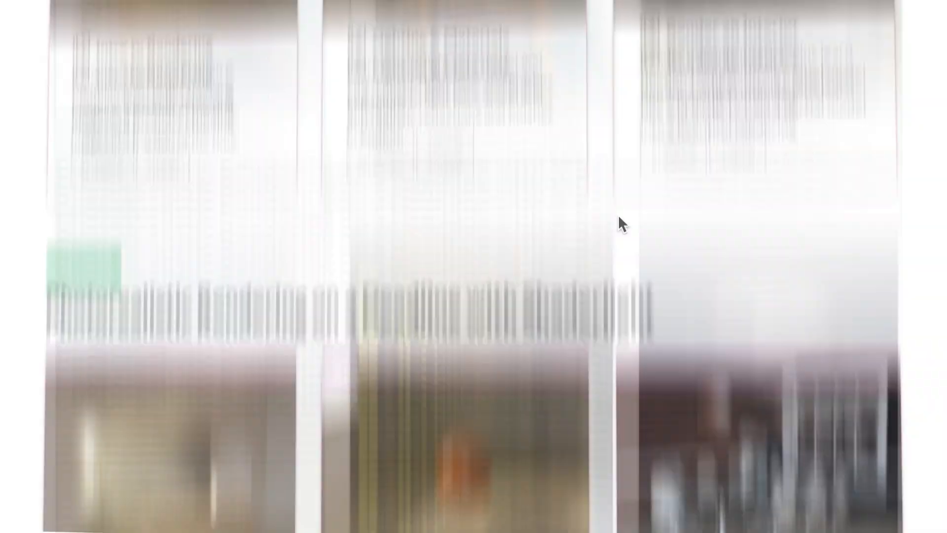
scroll(617, 215, down, 5)
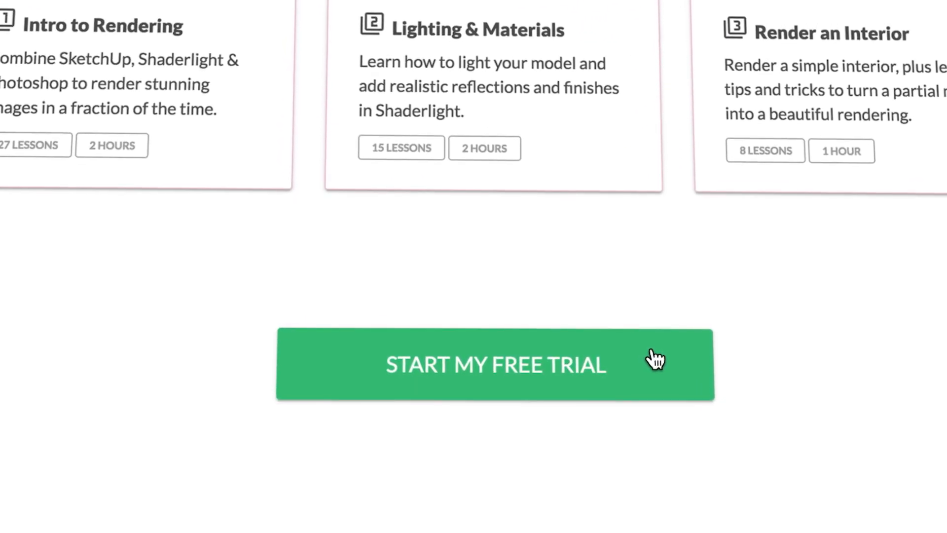